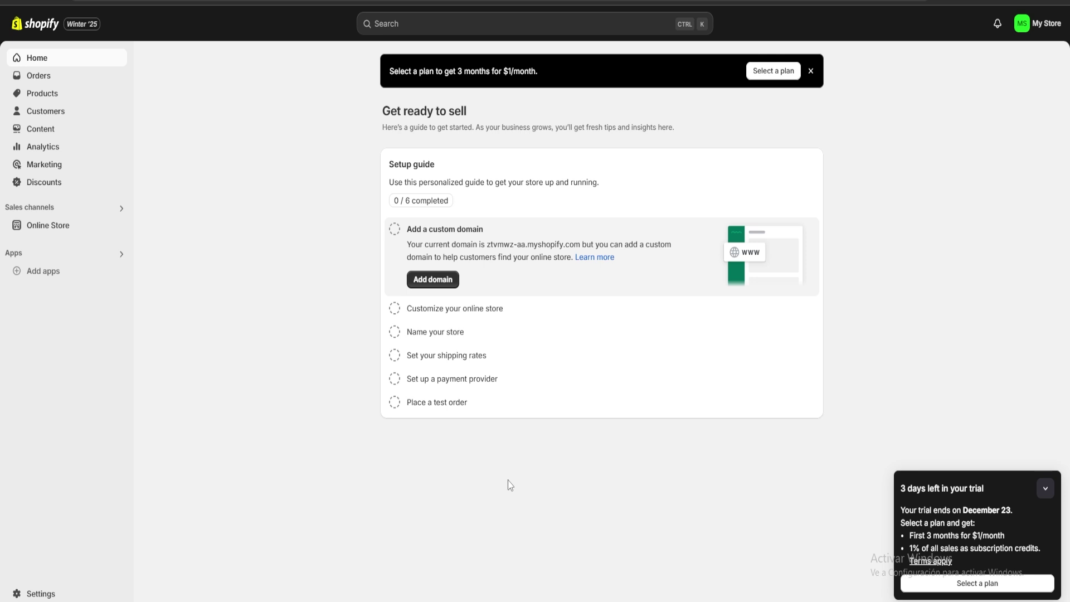
Step: Start a new product and give it the title "Qatar Airways First Class Flight"
left_click(68, 93)
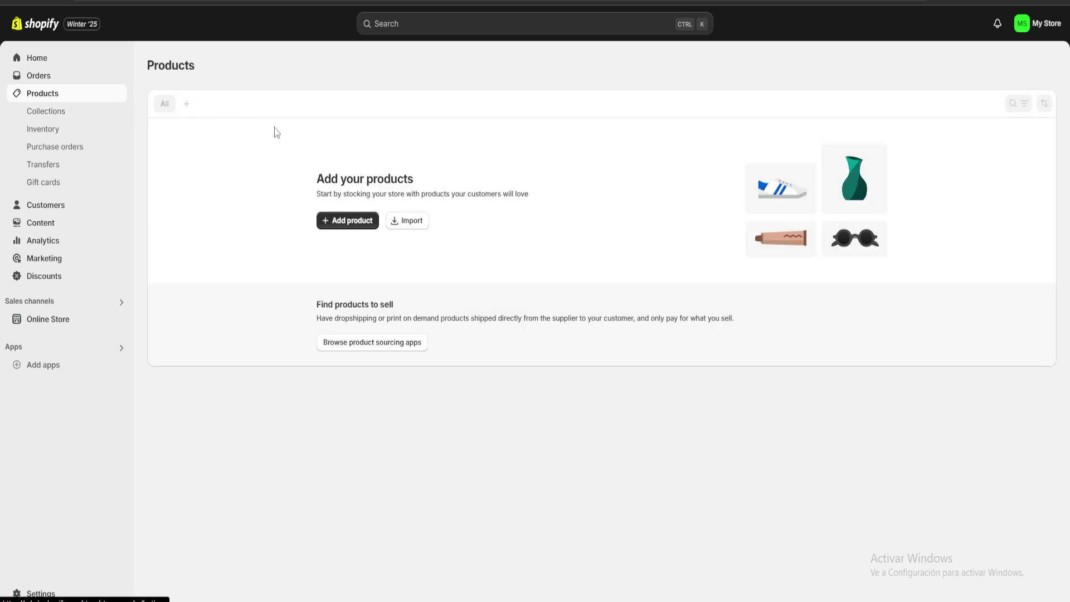
left_click(341, 223)
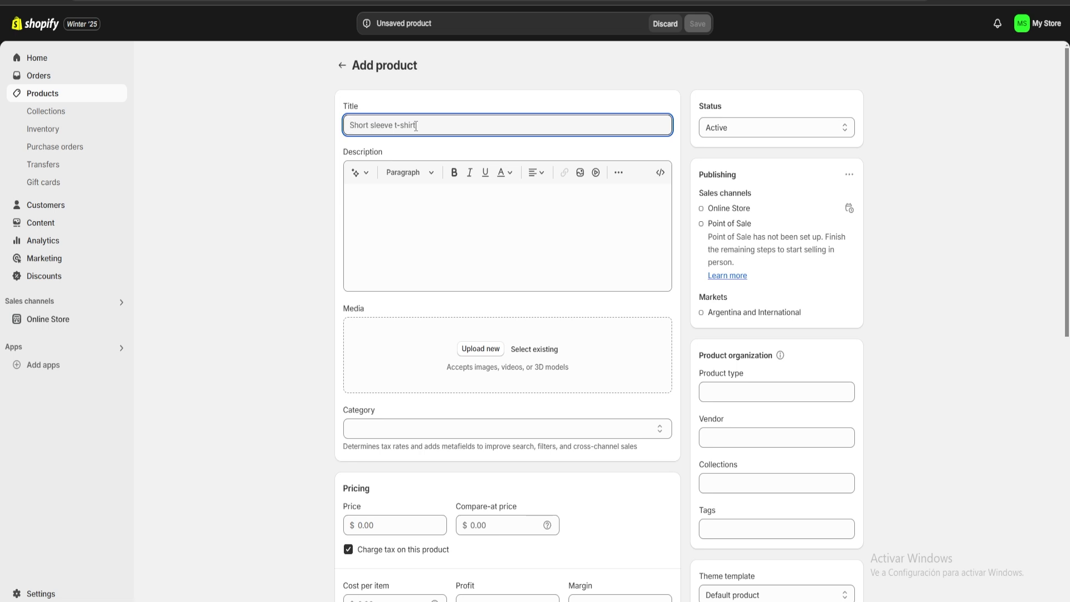
type("Qatar")
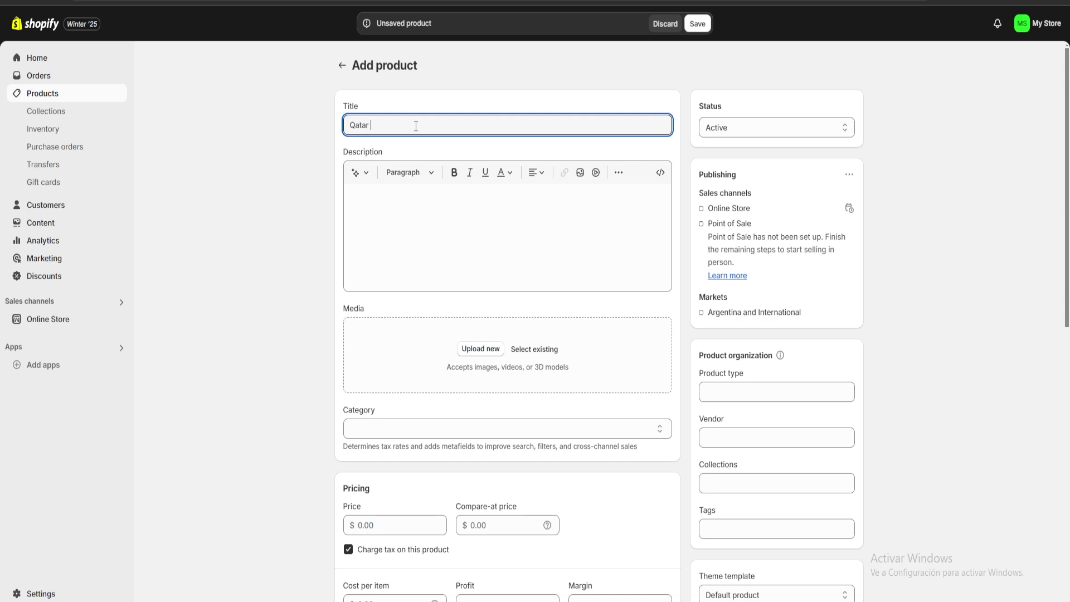
type(" Airways First Class Flight")
Step: Generate a product description from the keywords "Qatar Airways First Class Flight" in the Expert tone and keep it
key("ctrl+a")
key("ctrl+c")
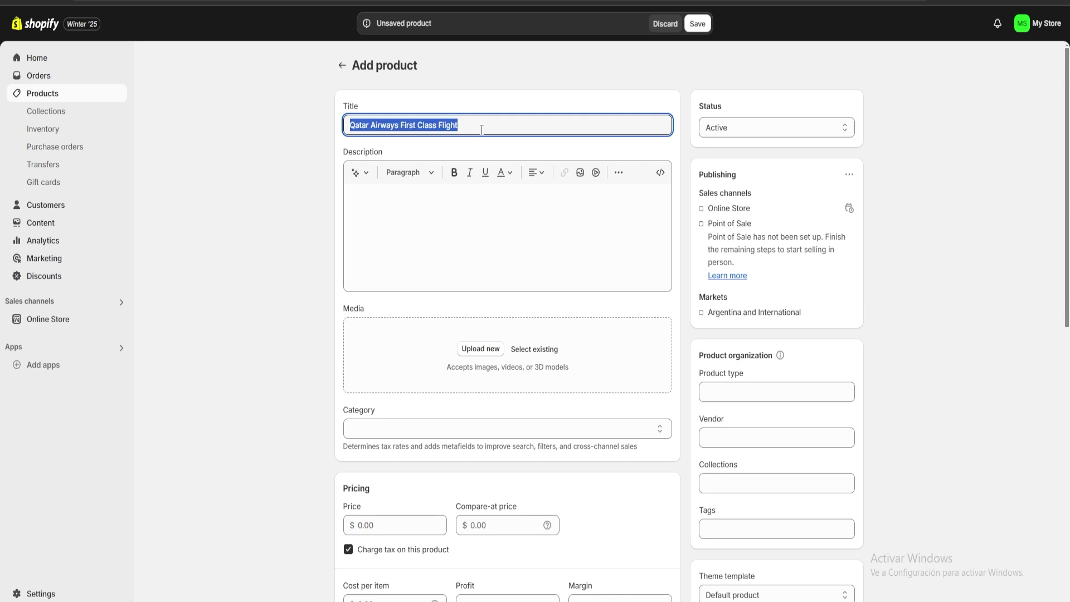
left_click(482, 129)
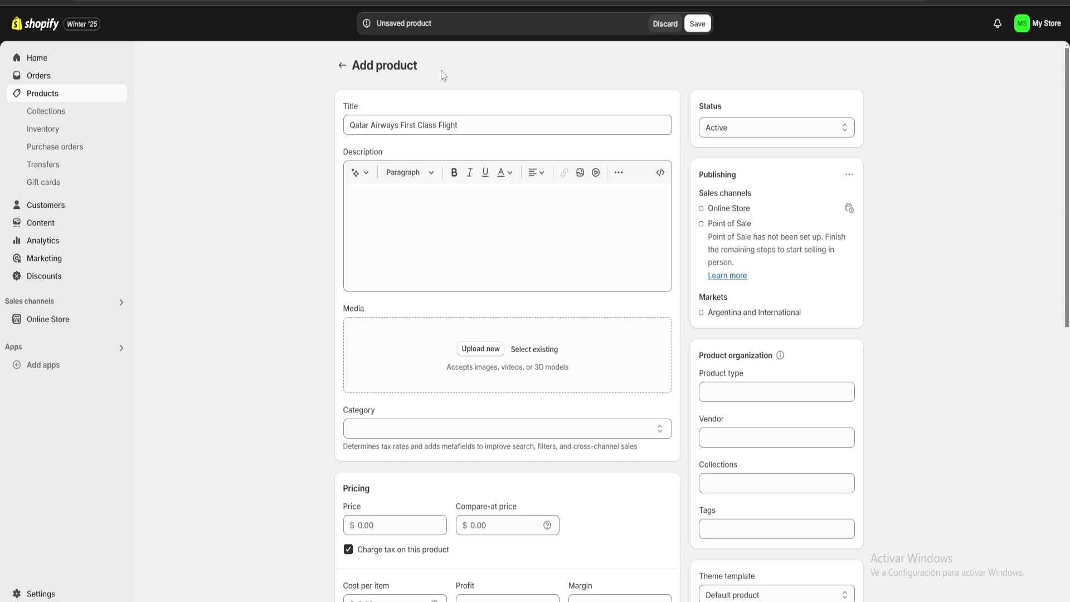
left_click(356, 174)
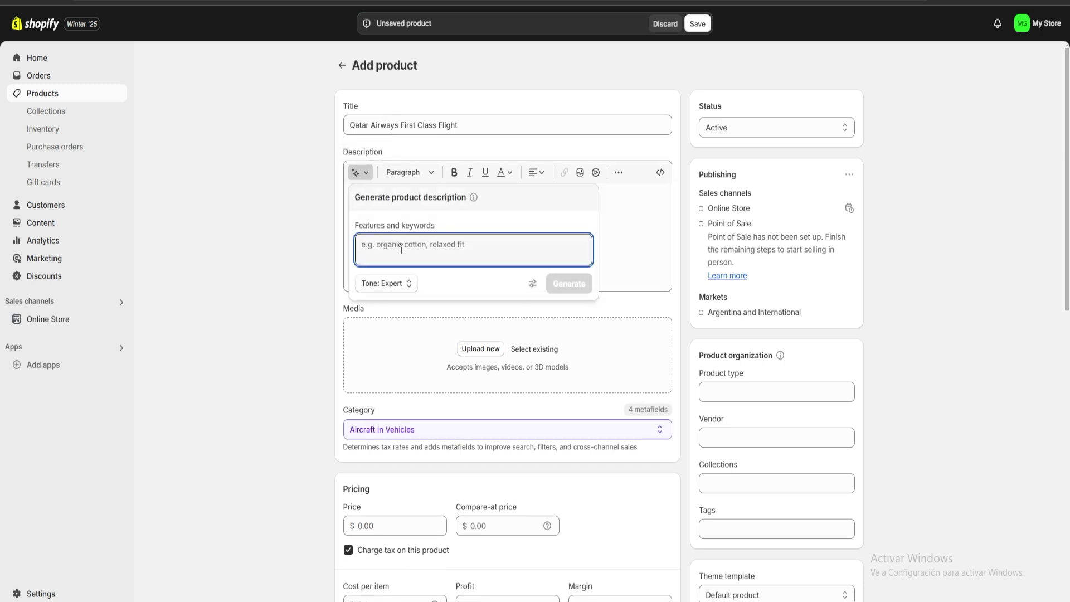
key("ctrl+v")
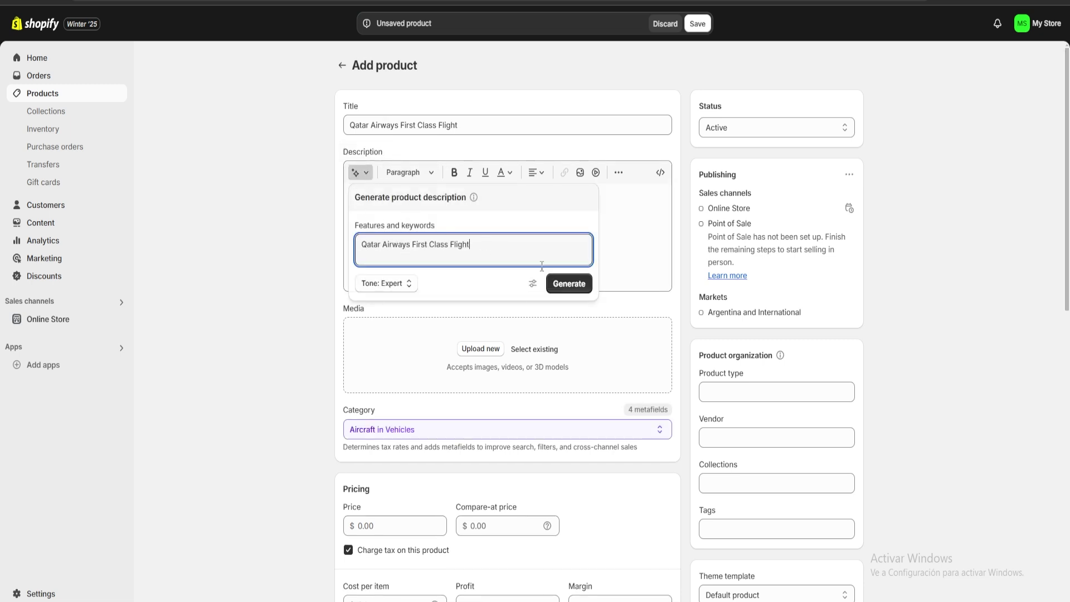
left_click(569, 284)
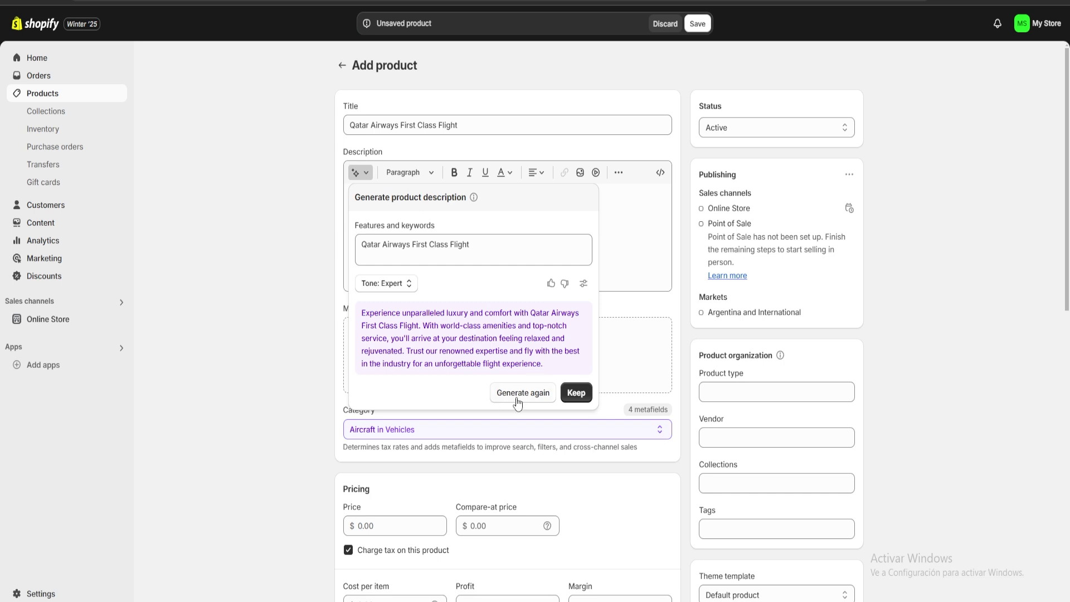
left_click(576, 392)
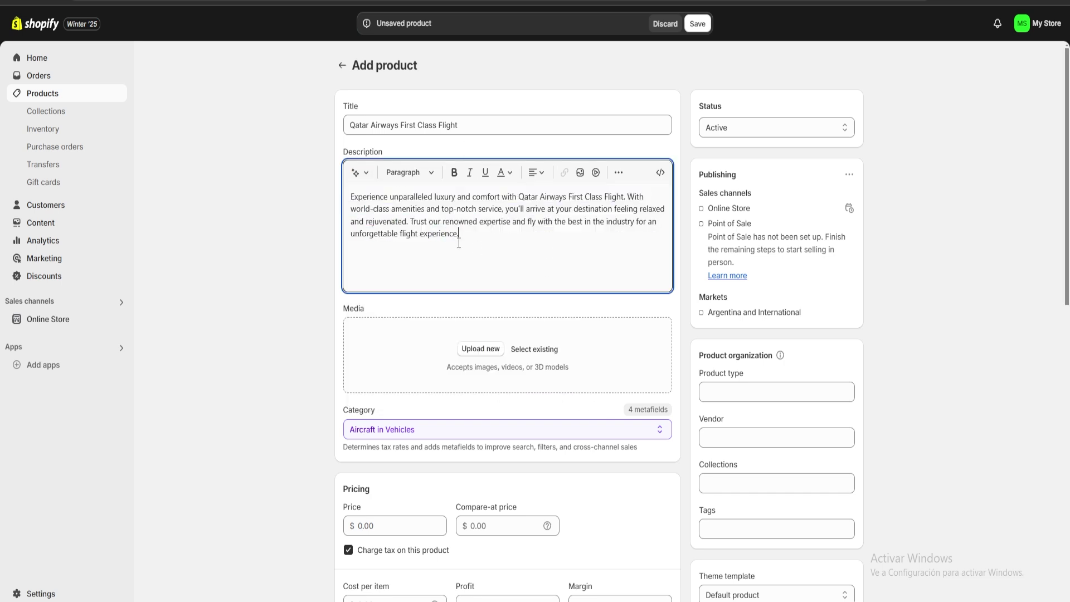
Step: Upload the aircraft cabin picture from the "imagenes random" folder as product media and keep Travel & Leisure as the category
scroll(463, 240, "down", 3)
left_click(480, 222)
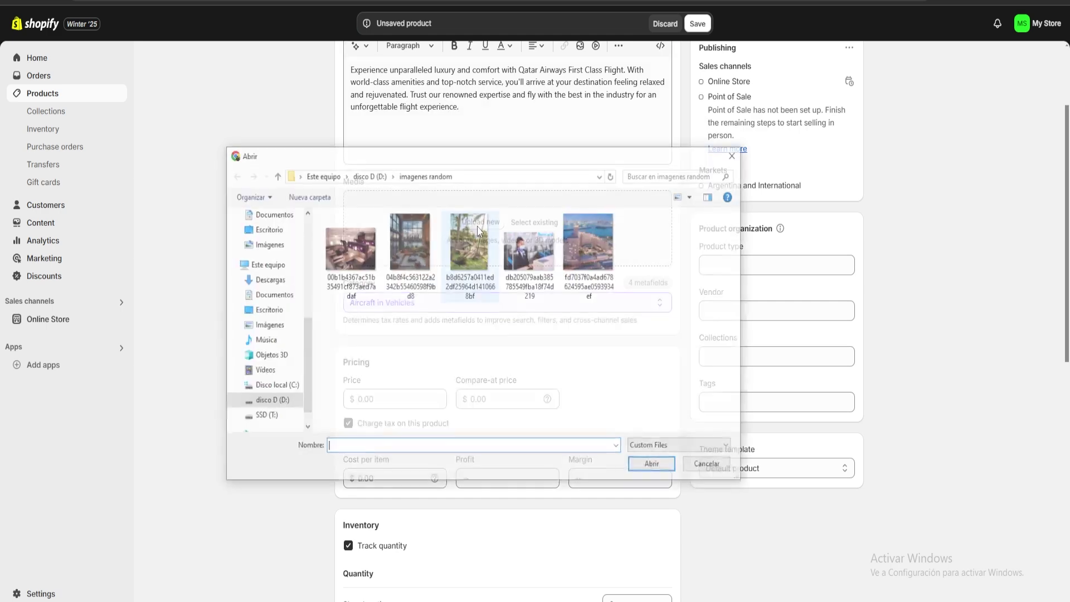
double_click(349, 250)
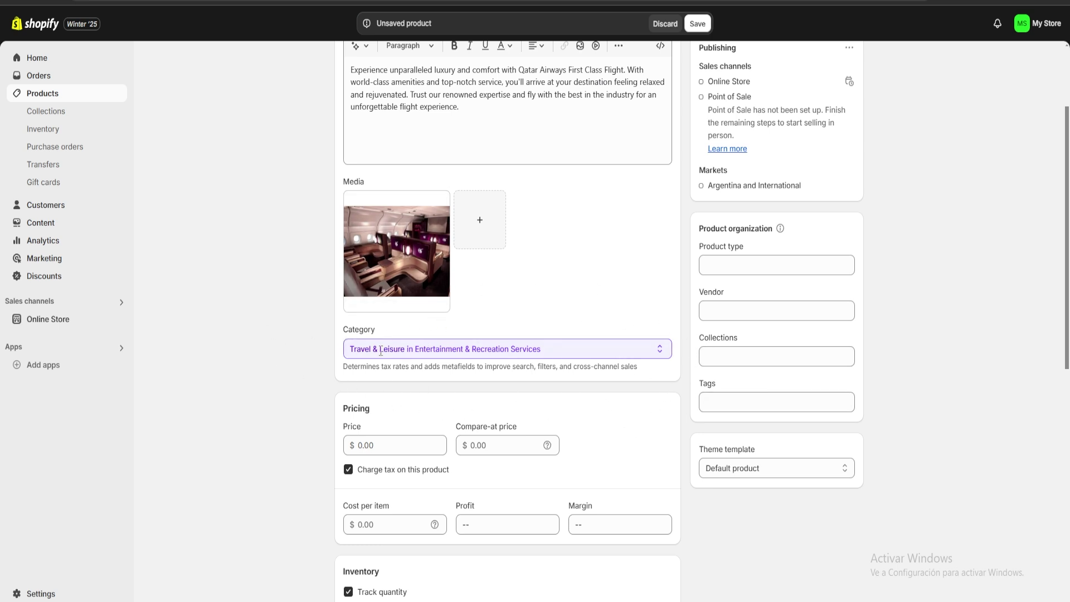
left_click(454, 353)
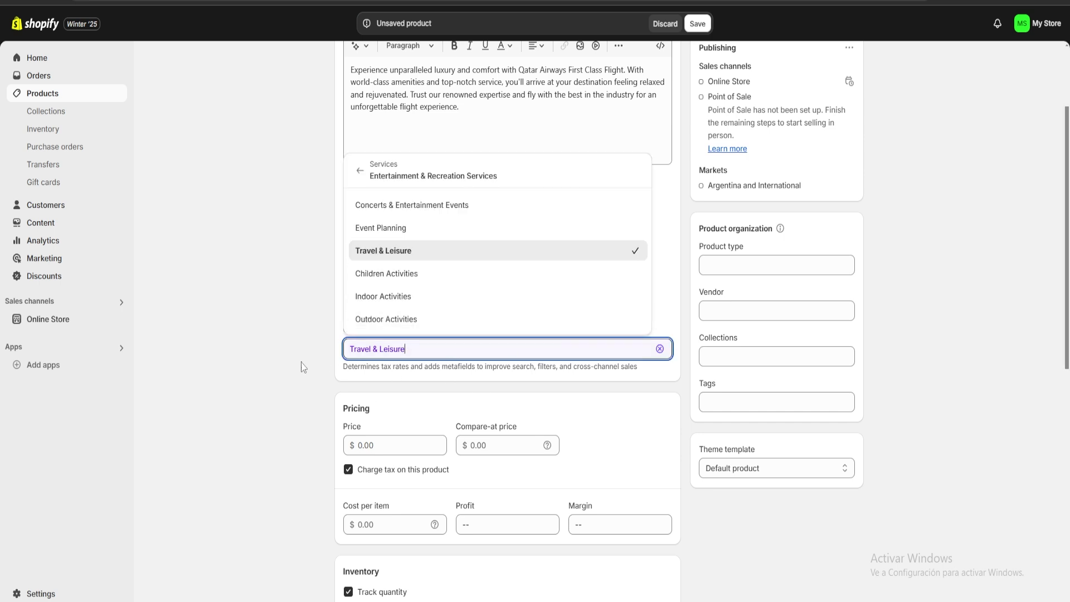
left_click(484, 375)
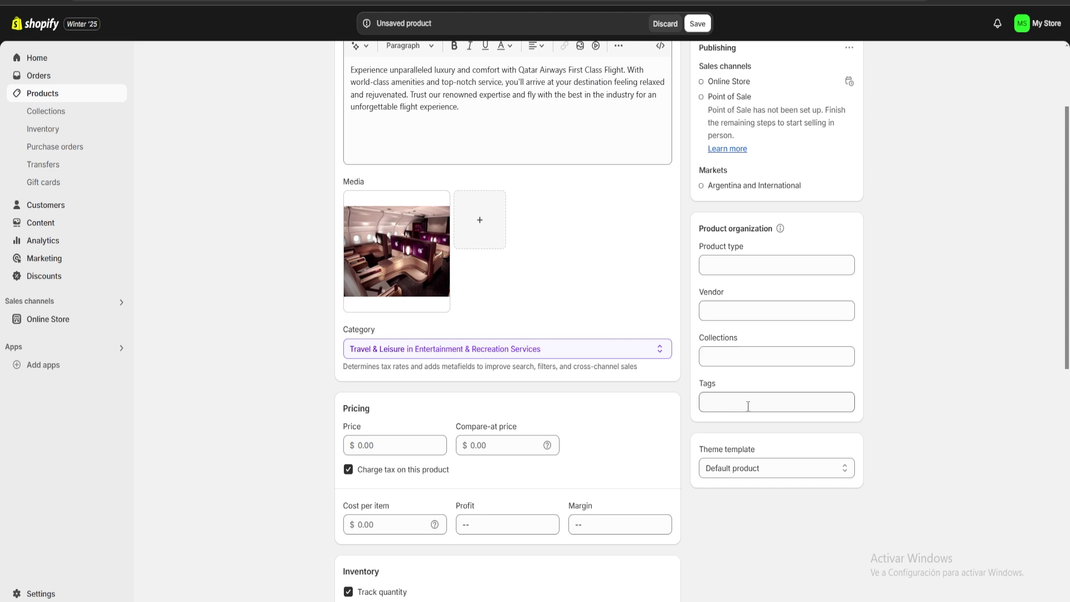
Step: Add the product to the Home page collection and give it the tag "Booking"
left_click(738, 355)
left_click(726, 390)
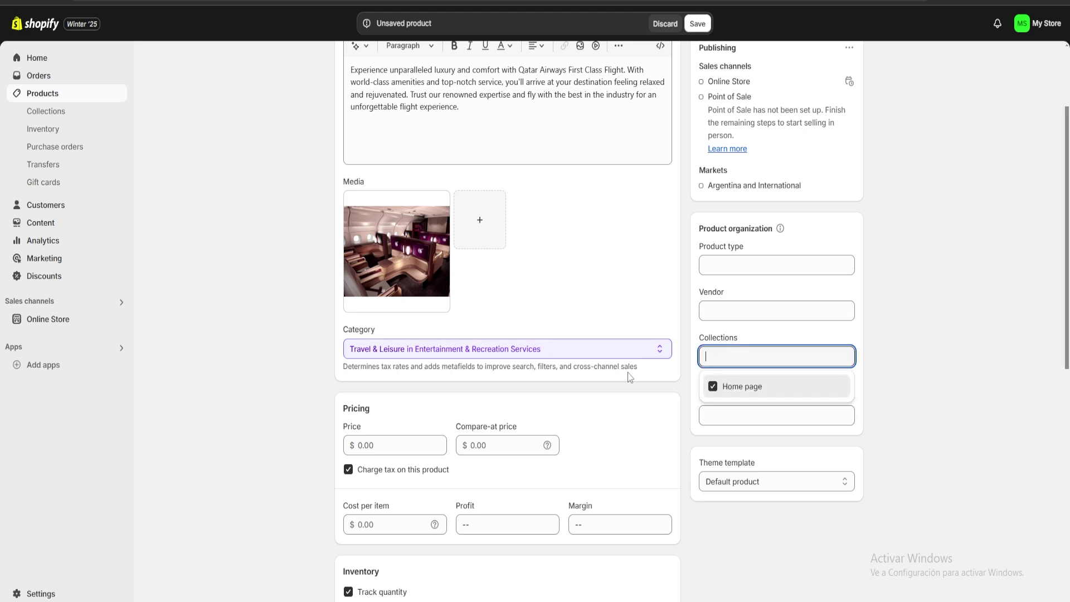
left_click(917, 396)
left_click(732, 413)
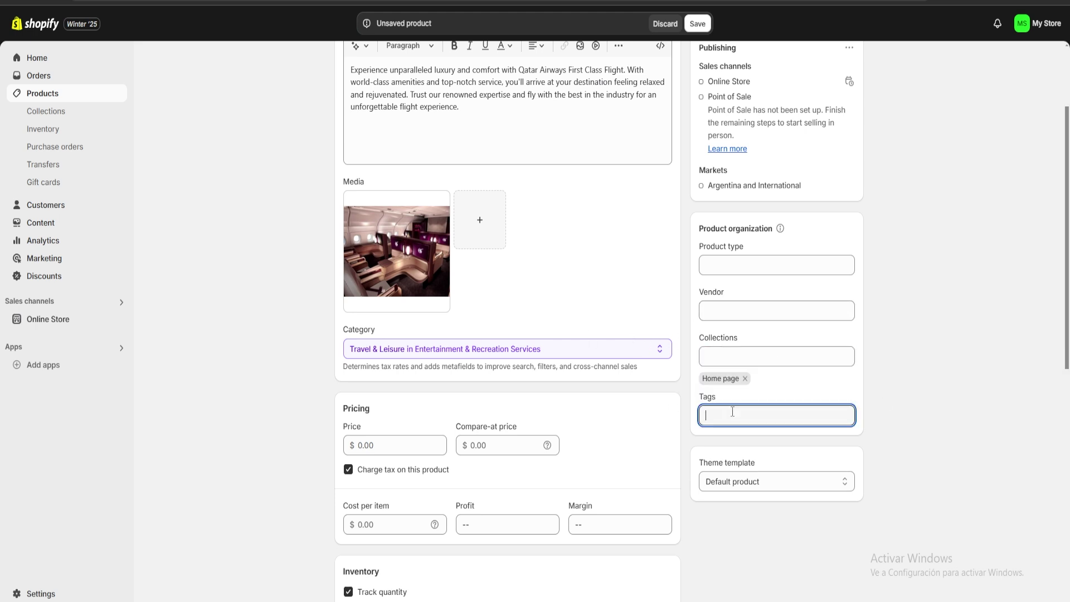
type("Boarding")
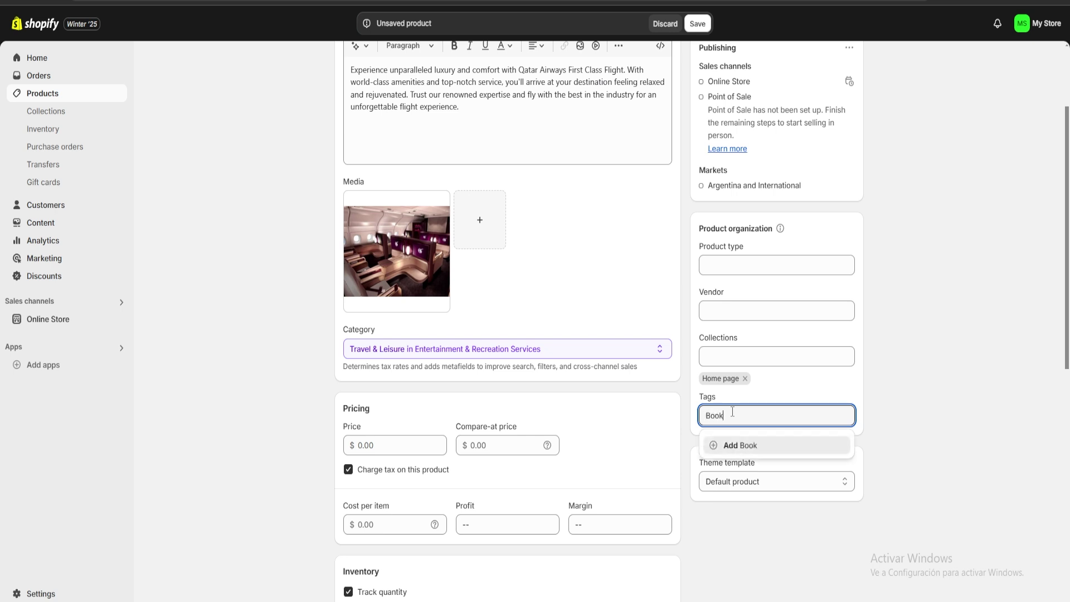
key("Return")
Step: Set the product's price to $100,000.00 and its cost per item to $40,000.00
scroll(946, 315, "down", 3)
left_click(393, 256)
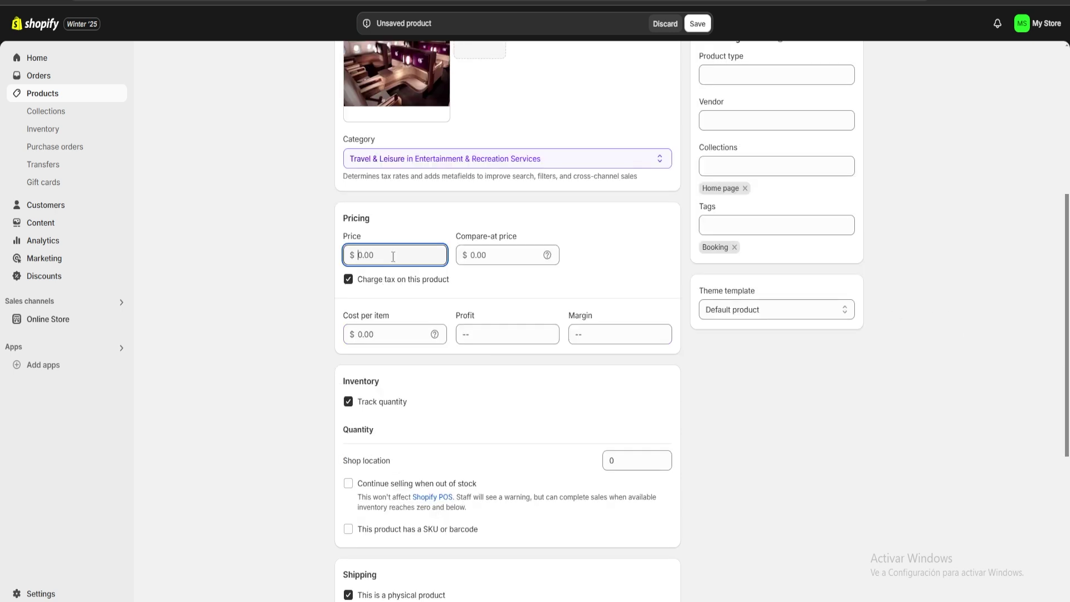
type("100,000.00")
left_click(402, 236)
left_click(393, 334)
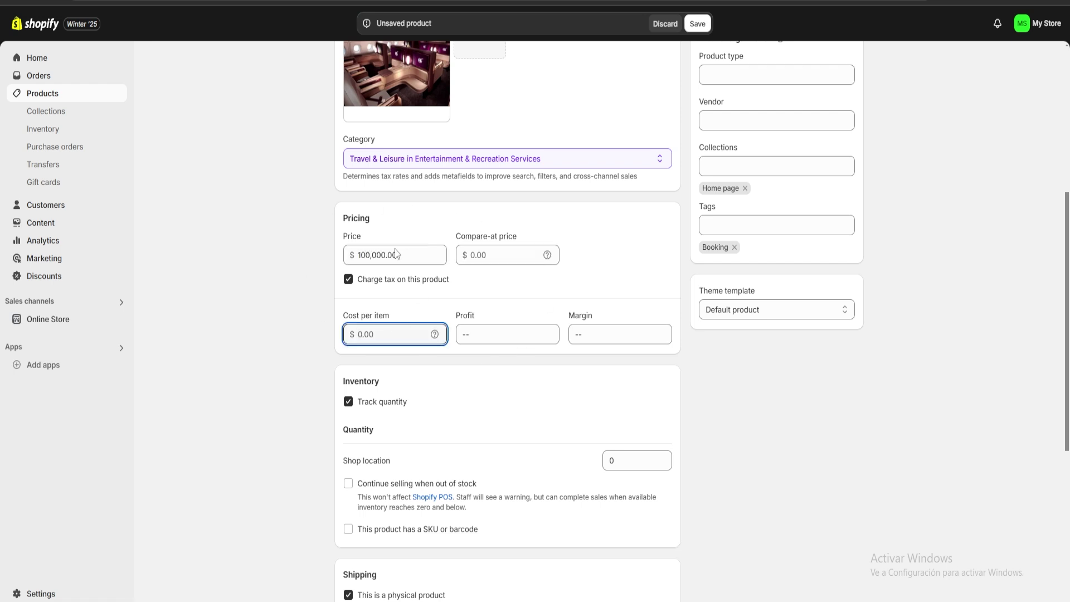
type("40000")
left_click(438, 226)
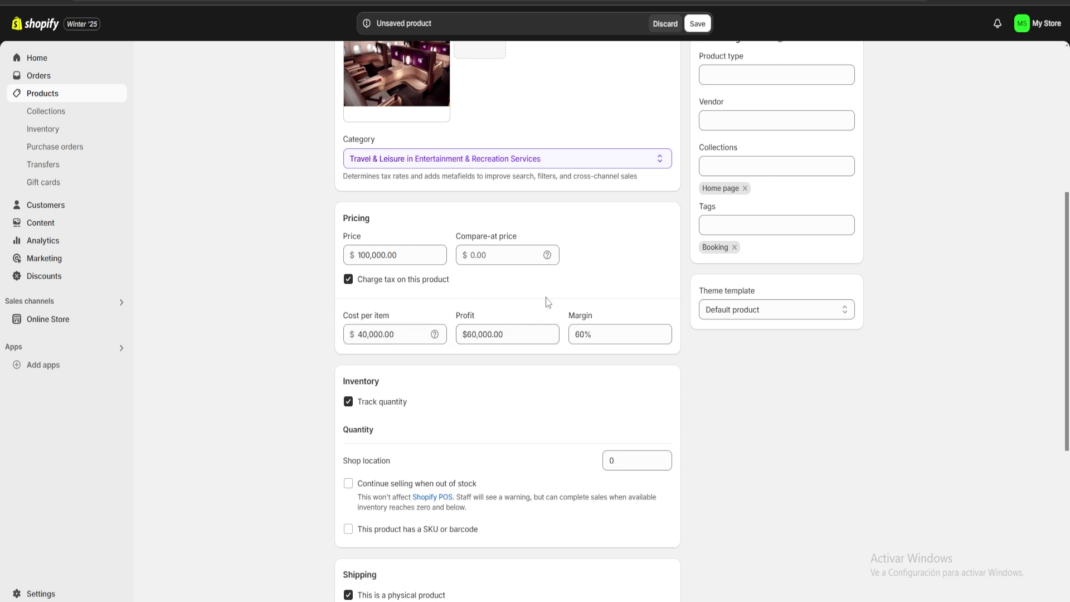
left_click(571, 328)
double_click(582, 335)
left_click(597, 279)
Step: Turn off quantity tracking for the flight product and save the product
scroll(551, 308, "down", 2)
scroll(465, 262, "down", 1)
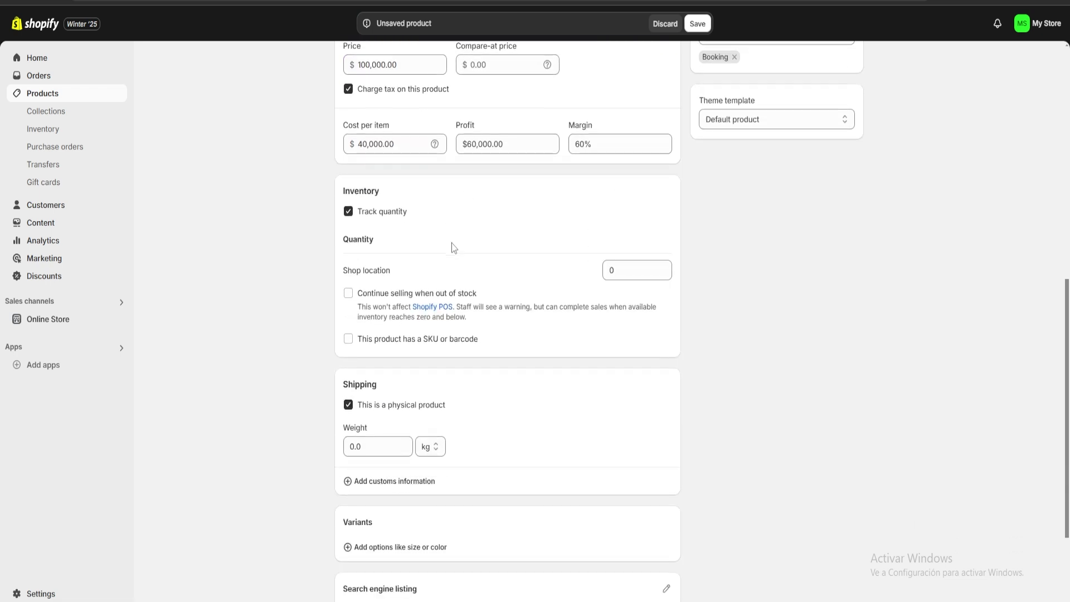
left_click(348, 212)
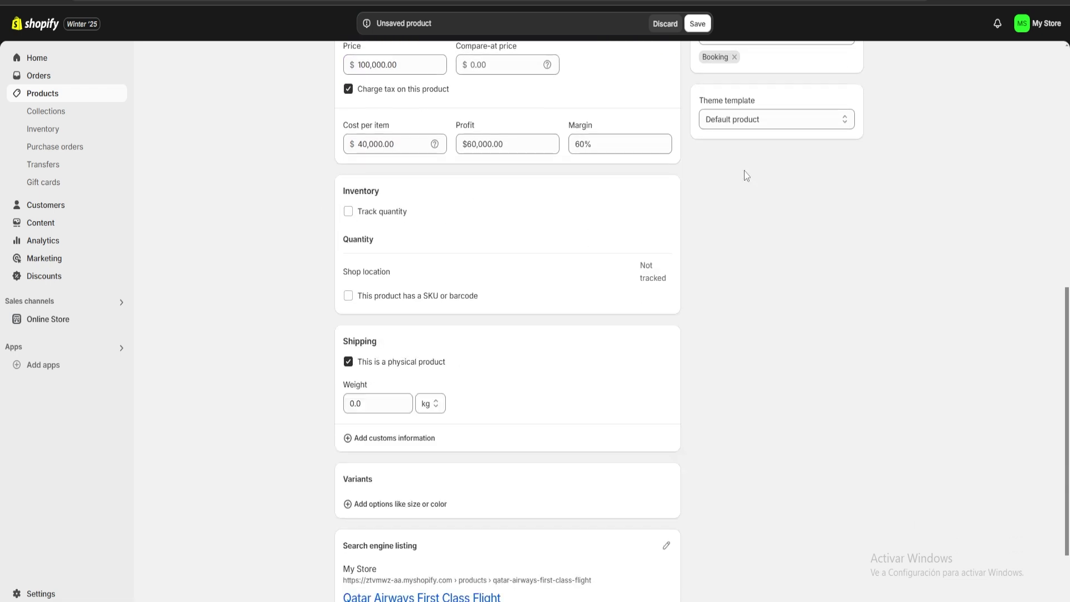
scroll(605, 378, "down", 2)
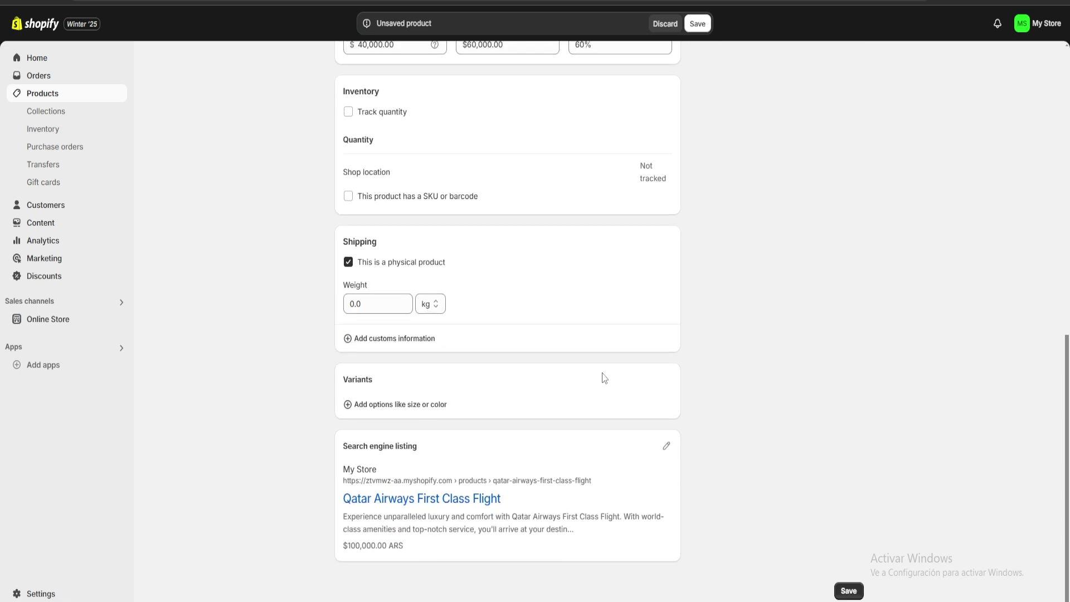
left_click(390, 304)
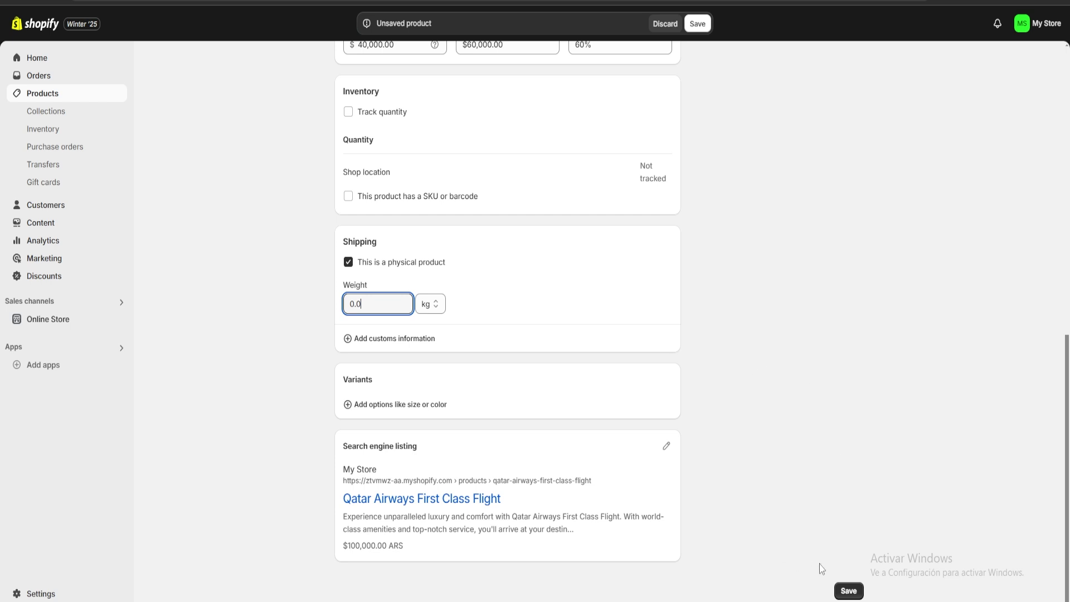
left_click(842, 585)
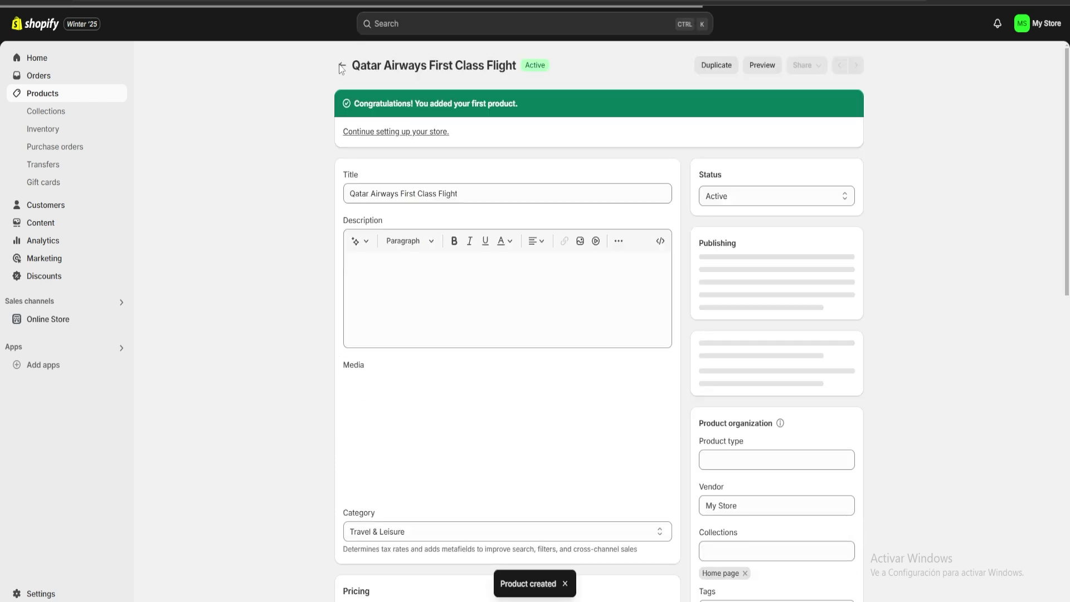
Step: Return to the product list, open a blank form for another product and go back to the list
left_click(338, 65)
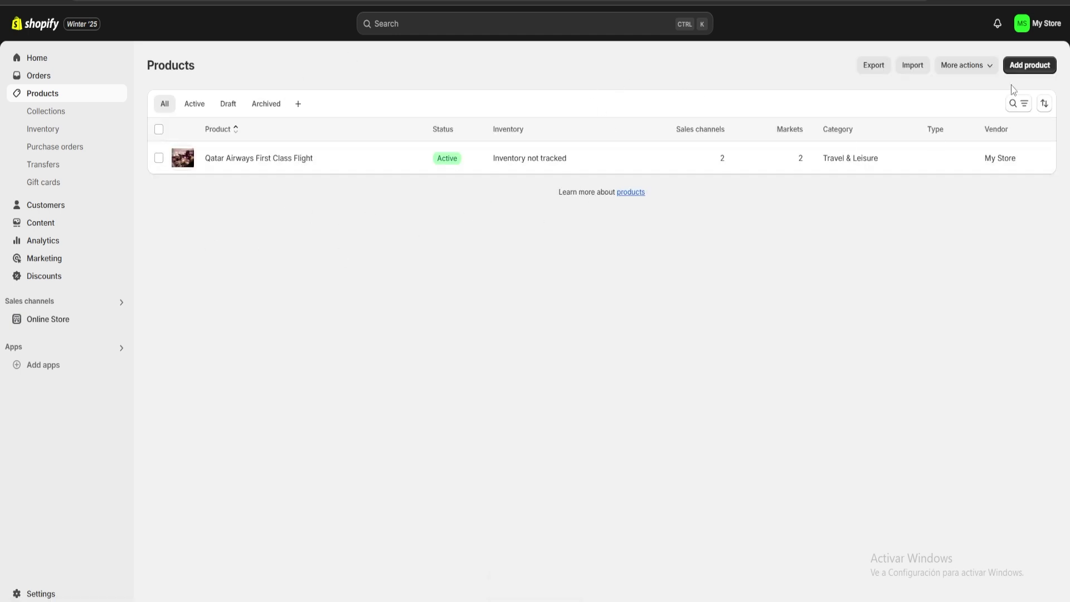
left_click(1030, 66)
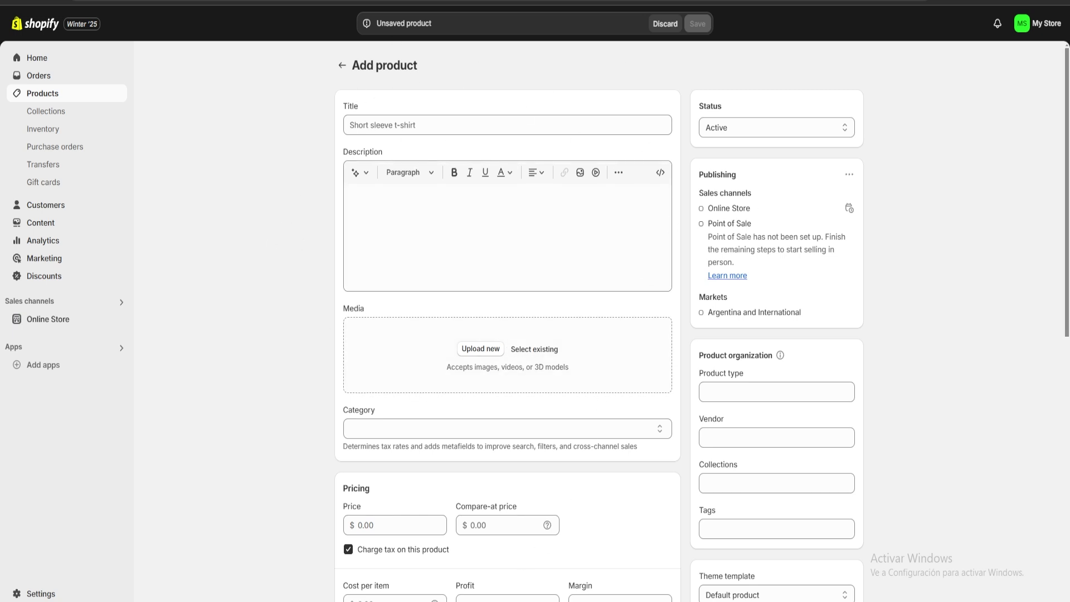
key("alt+Left")
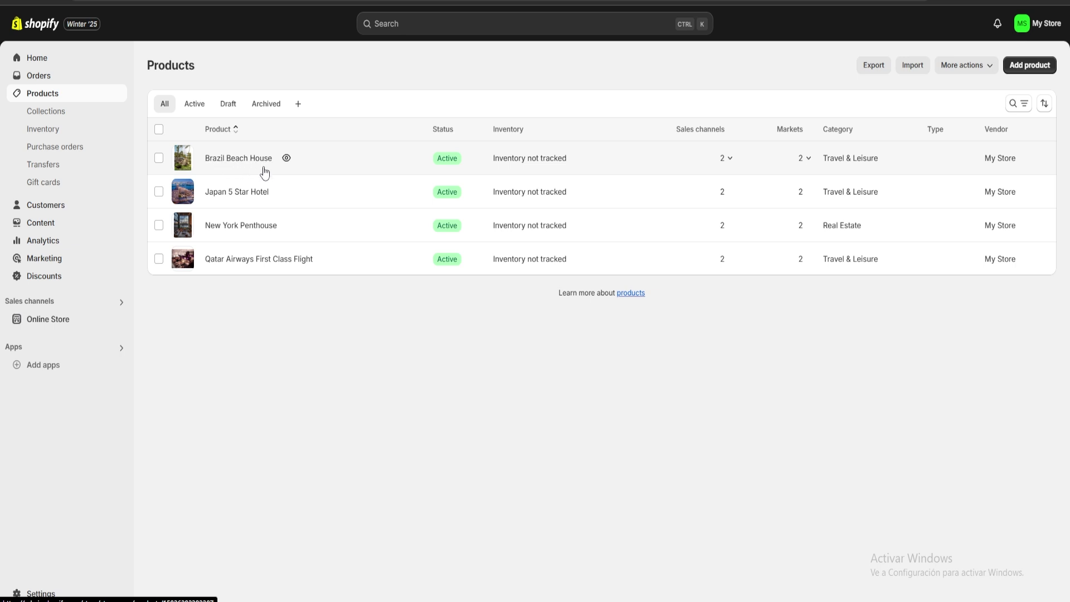
Step: Open the online store's themes page and look through the popular free themes
left_click(39, 323)
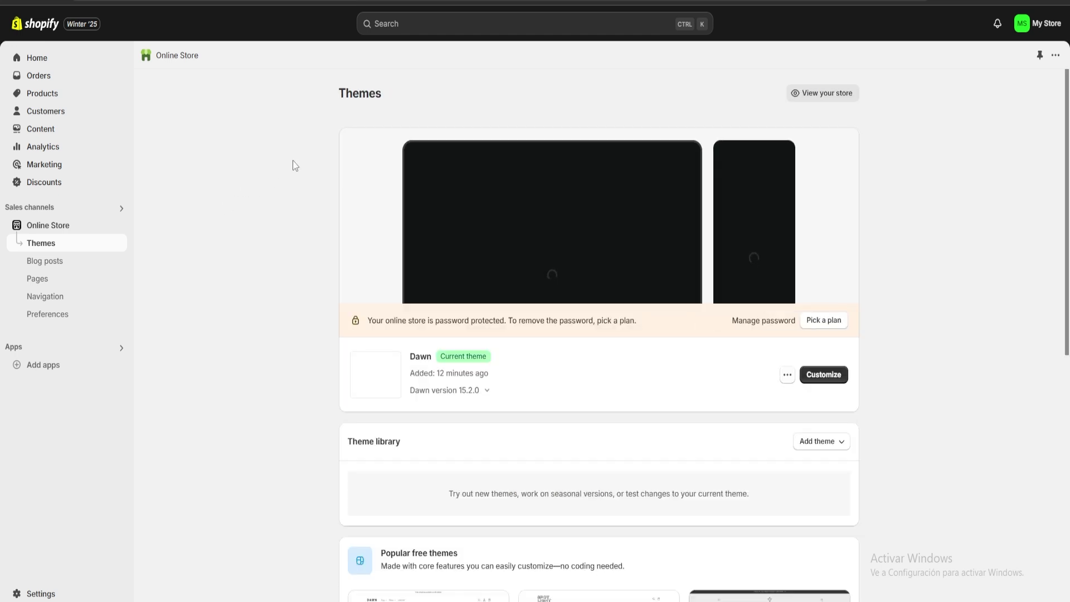
left_click_drag(342, 85, 396, 96)
left_click(408, 96)
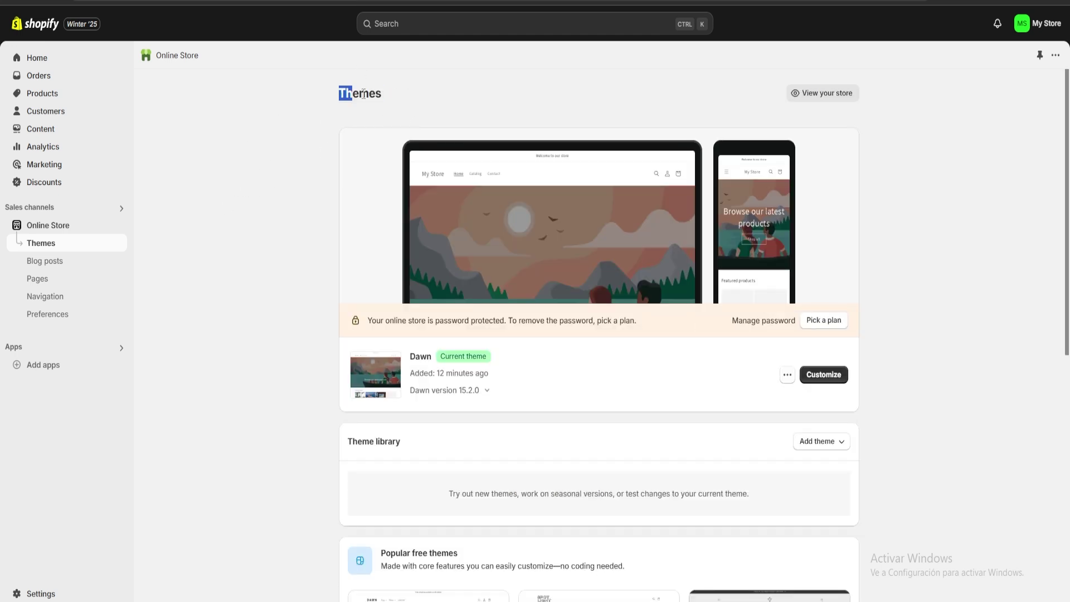
scroll(313, 193, "down", 8)
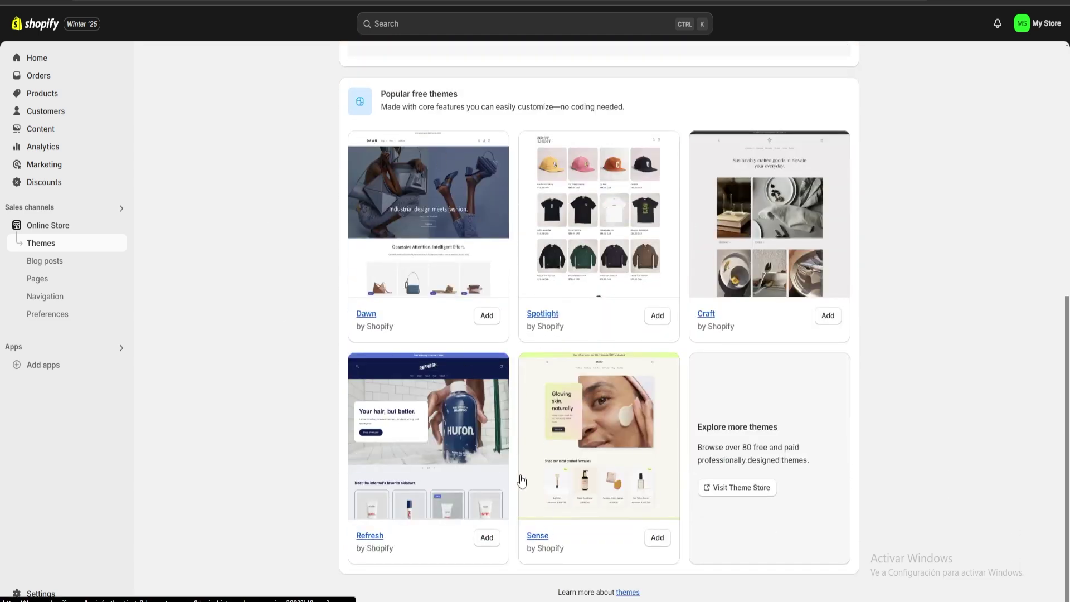
Step: Browse all themes offered in the Shopify Theme Store, close it and return to the store's own themes page
left_click(720, 488)
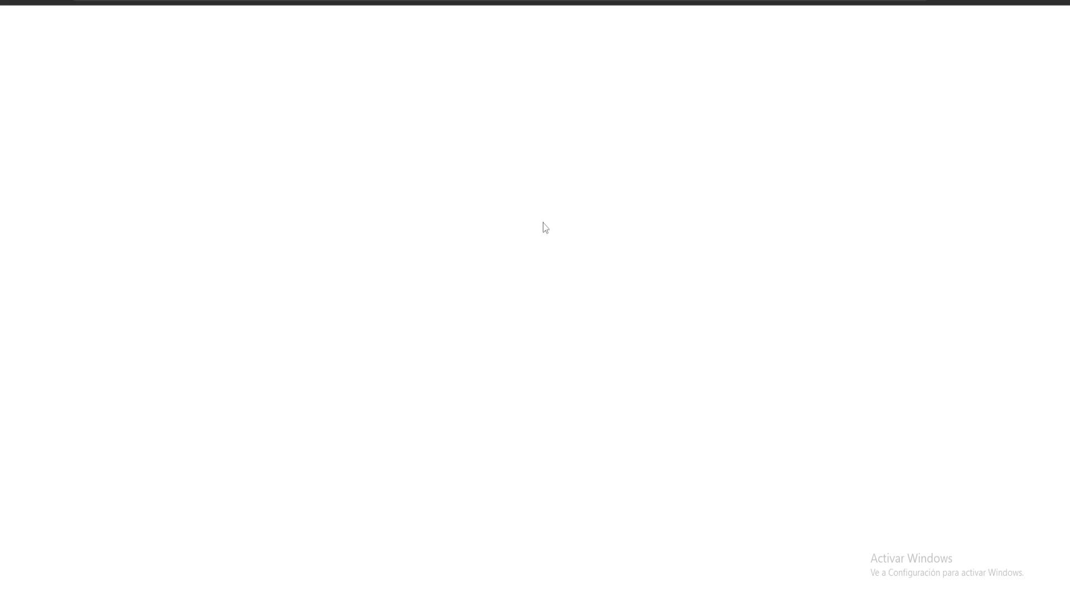
scroll(446, 251, "down", 15)
scroll(426, 298, "down", 9)
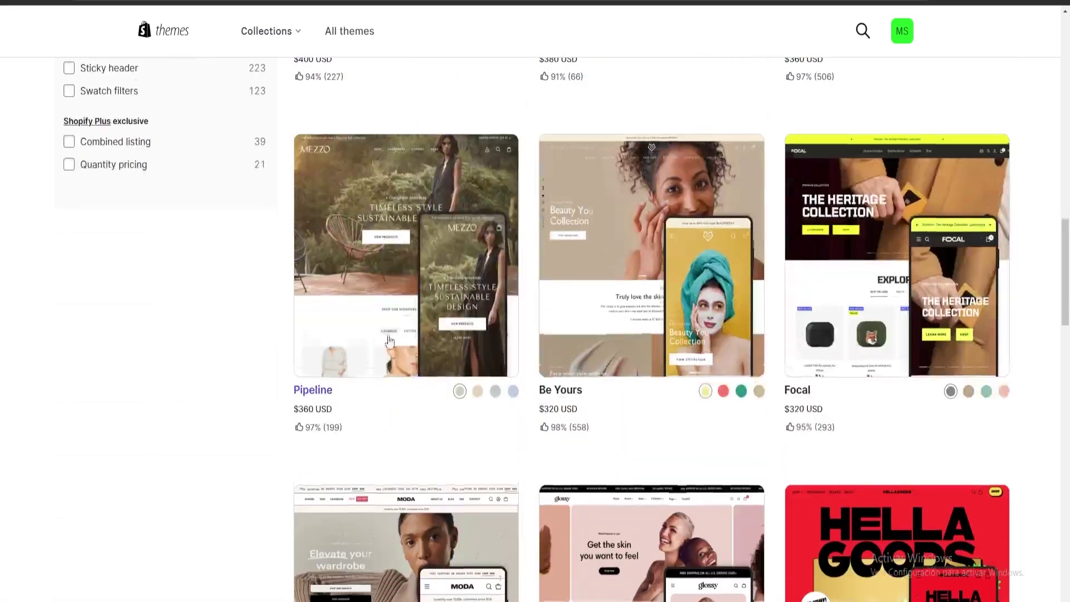
scroll(764, 260, "up", 5)
scroll(765, 259, "up", 19)
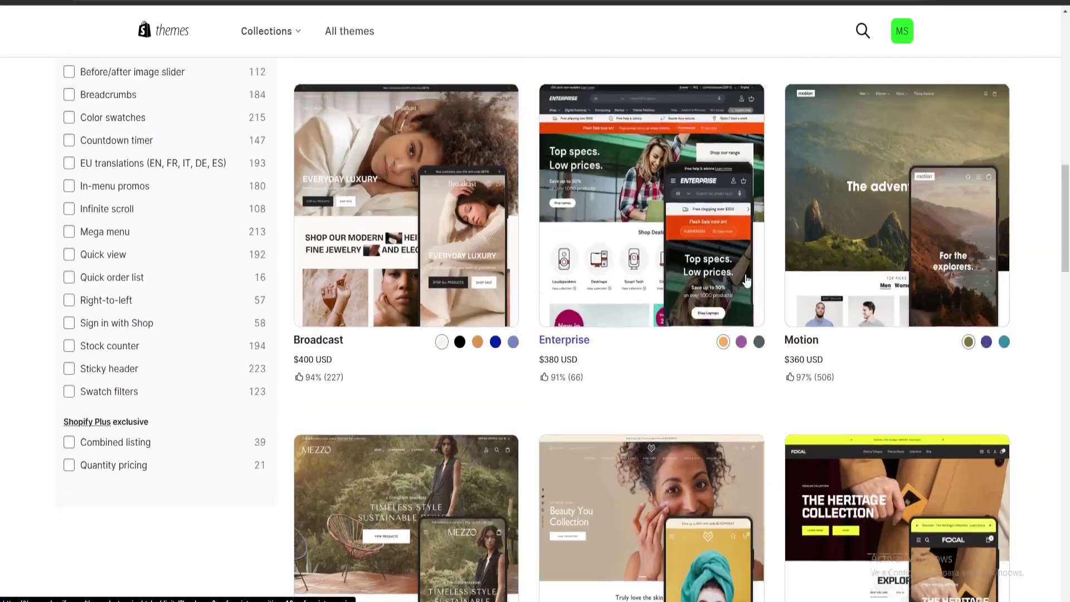
scroll(860, 335, "up", 2)
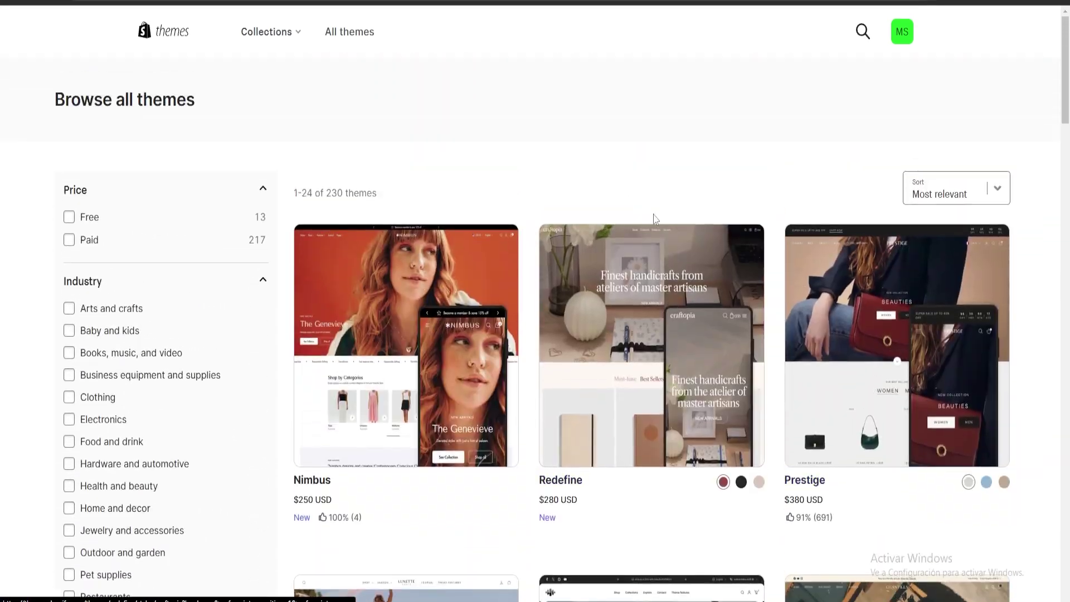
key("ctrl+w")
scroll(626, 292, "up", 8)
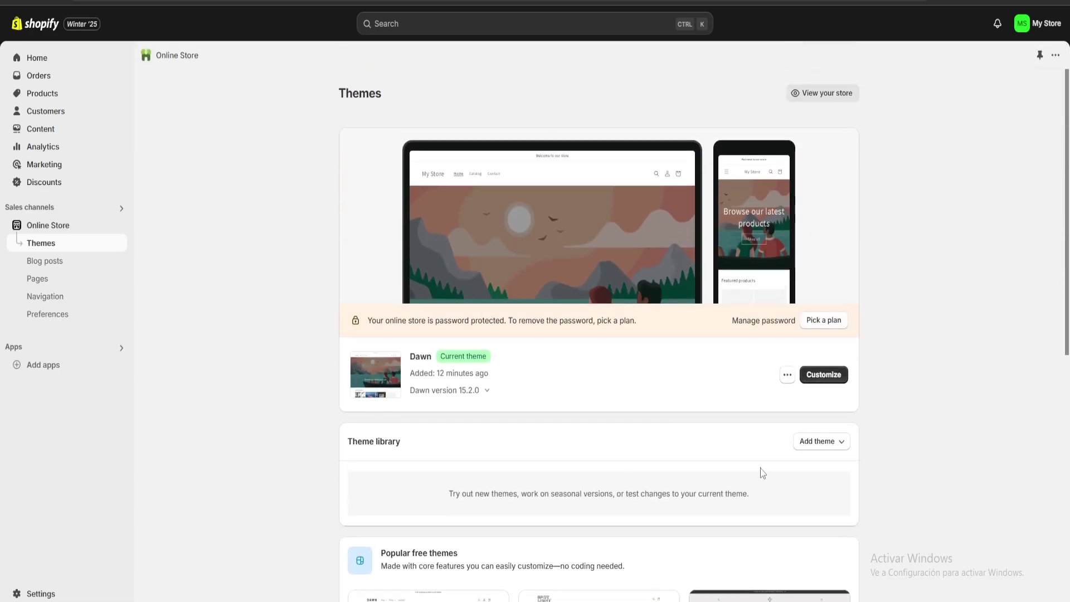
Step: Open the Dawn theme for customization and upload a new picture as the home page image banner's first image
left_click(830, 377)
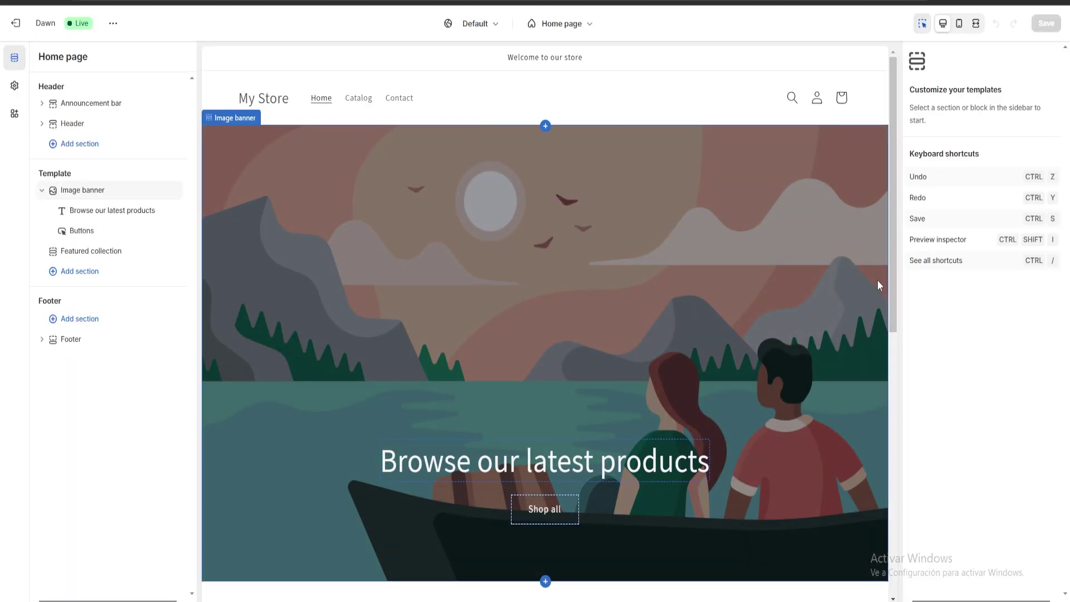
left_click(713, 351)
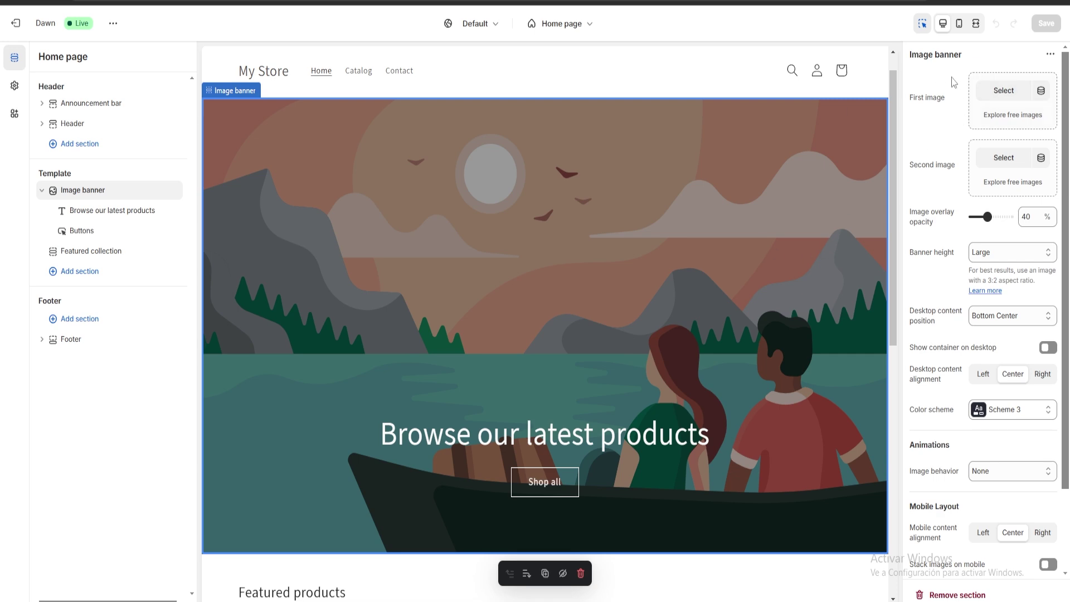
left_click_drag(965, 63, 909, 56)
left_click_drag(946, 98, 909, 97)
left_click(997, 92)
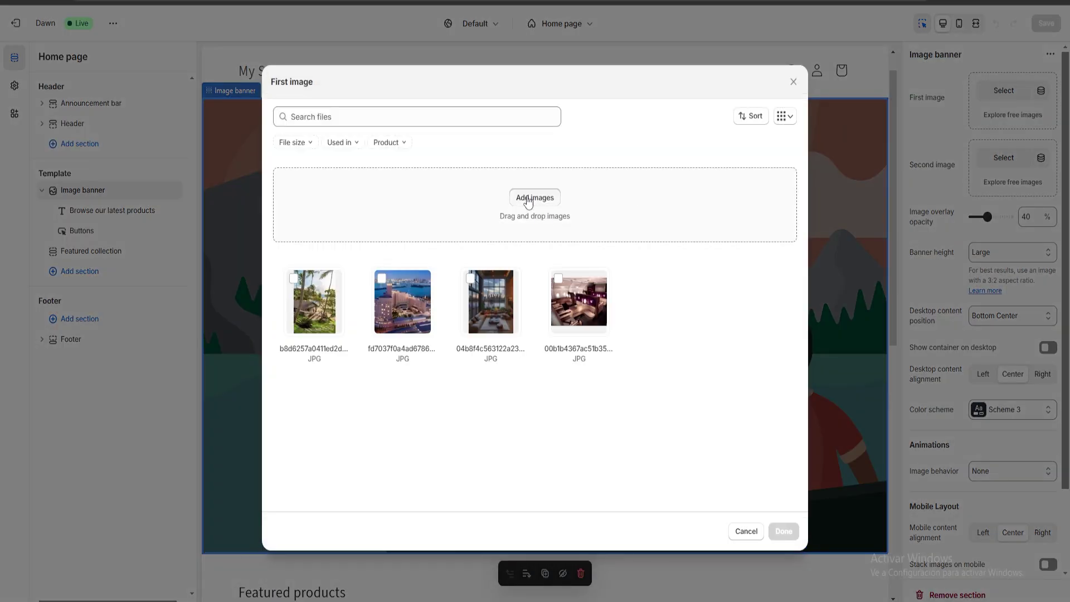
left_click(532, 195)
double_click(530, 251)
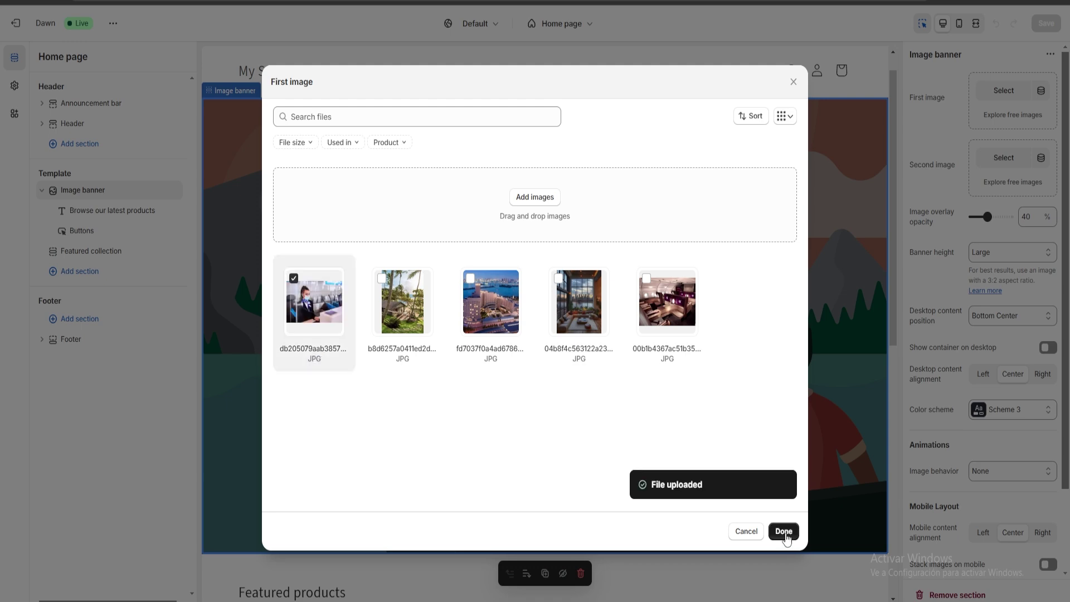
left_click(783, 531)
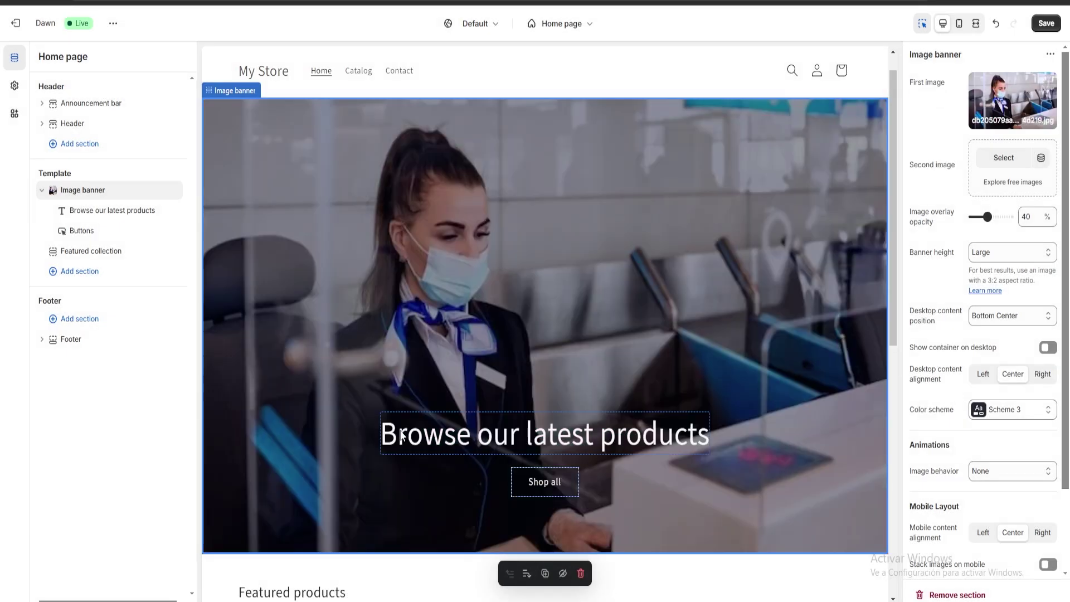
Step: Change the image banner's heading to "Welcome To My booking Website"
left_click(418, 449)
left_click(673, 441)
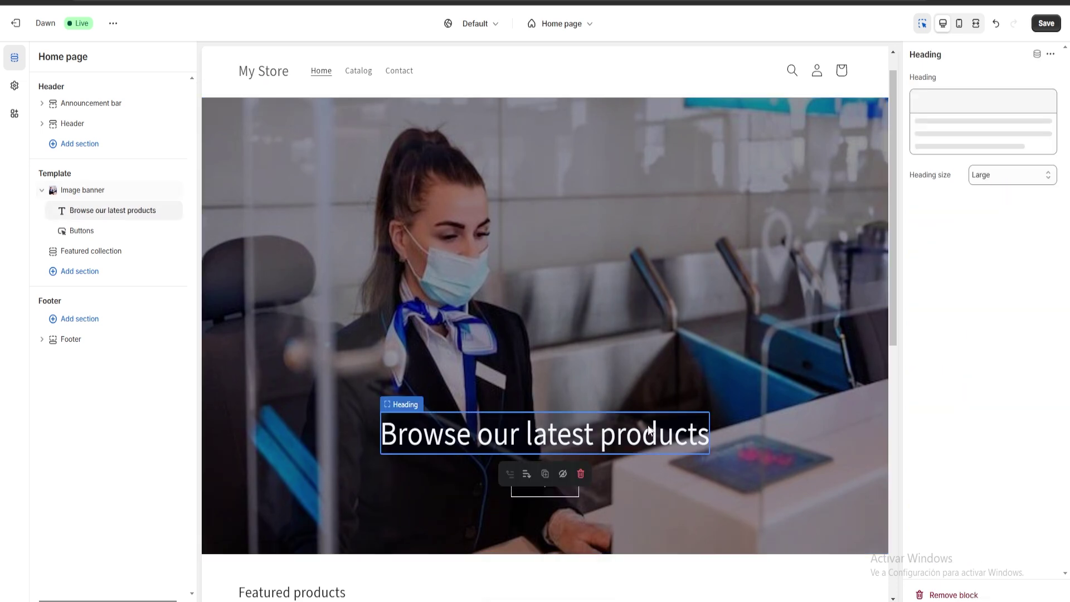
triple_click(1028, 132)
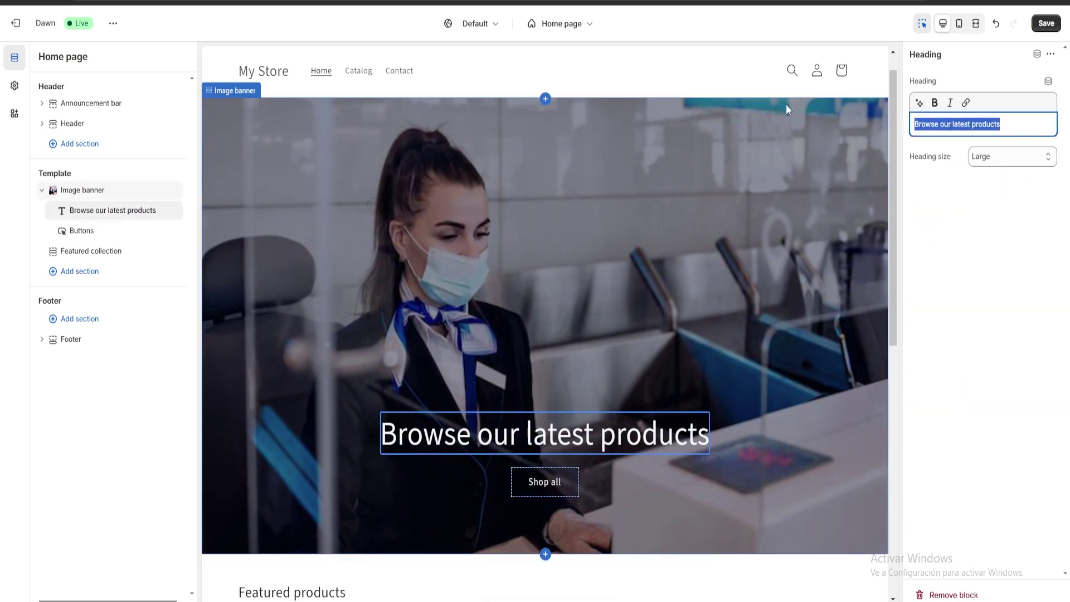
type("Welco")
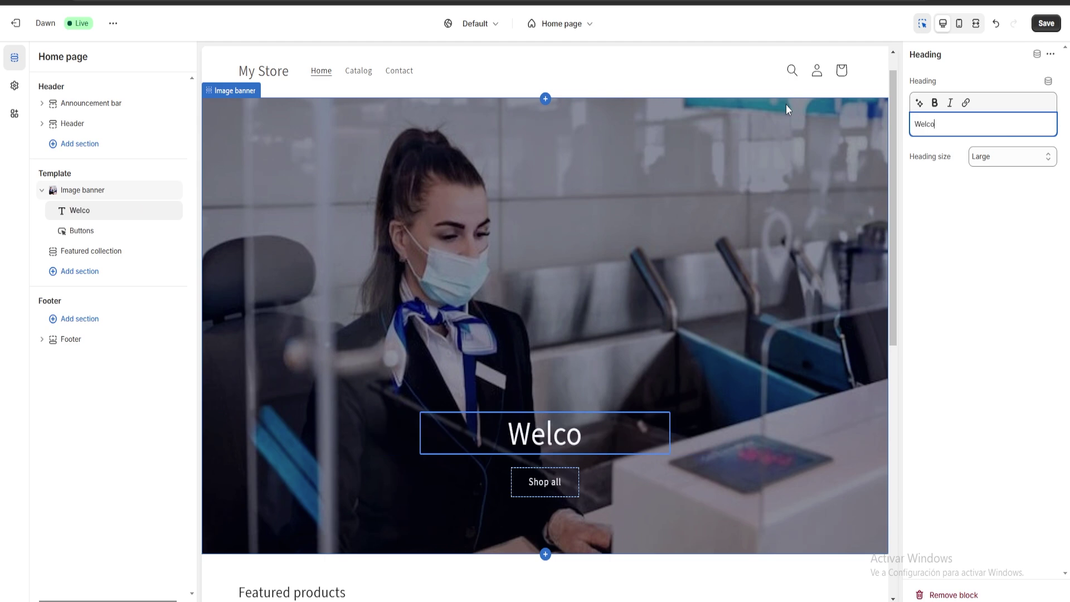
type("me To My ")
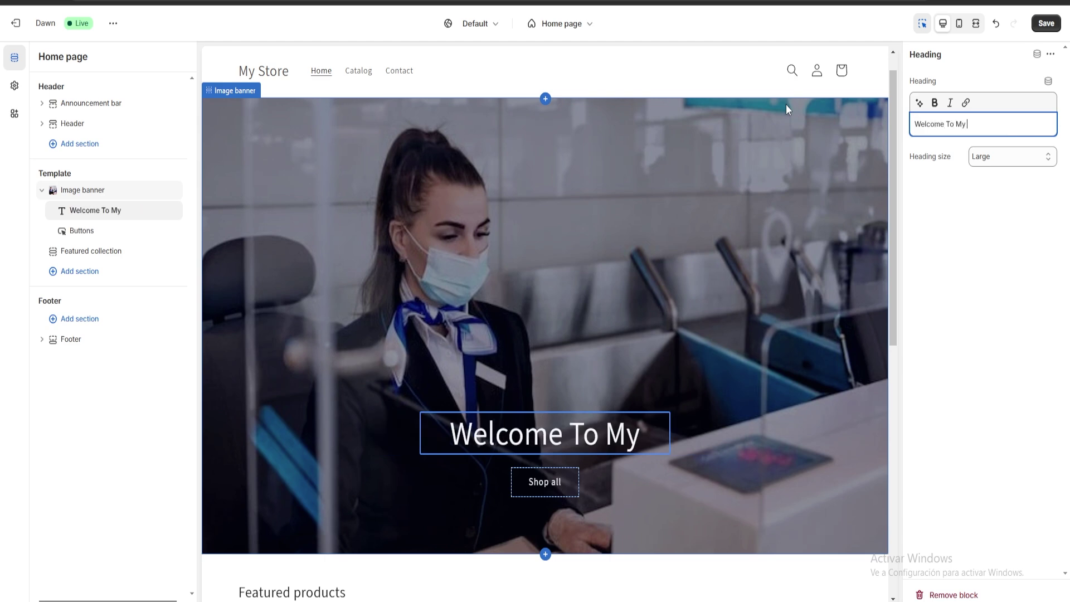
type("booking Website")
left_click(432, 391)
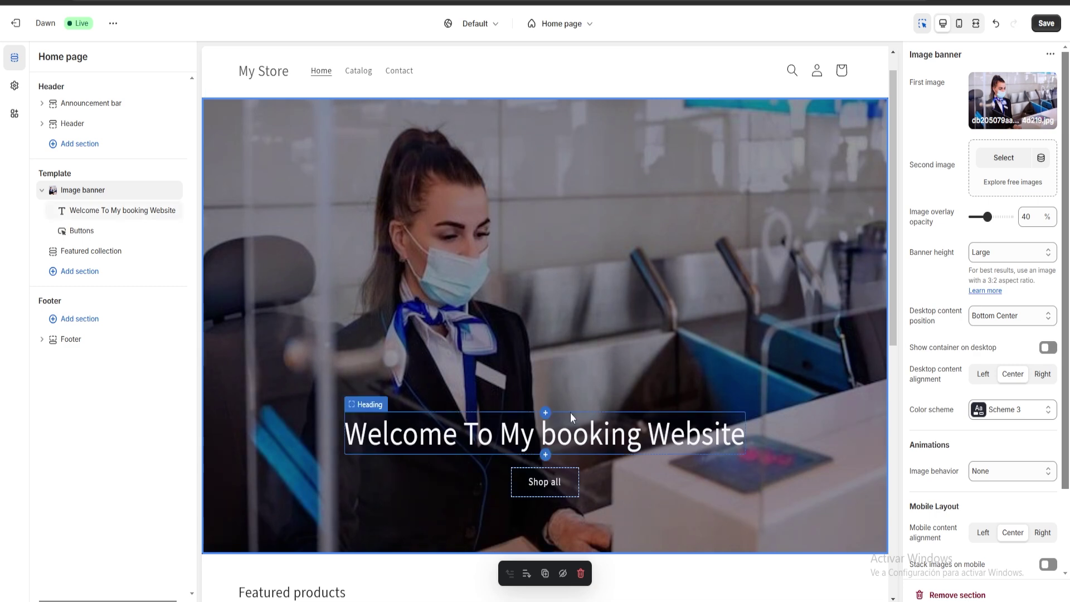
Step: Add a Featured product section to the home page template showing Japan 5 Star Hotel, with color scheme Scheme 4
scroll(602, 299, "down", 9)
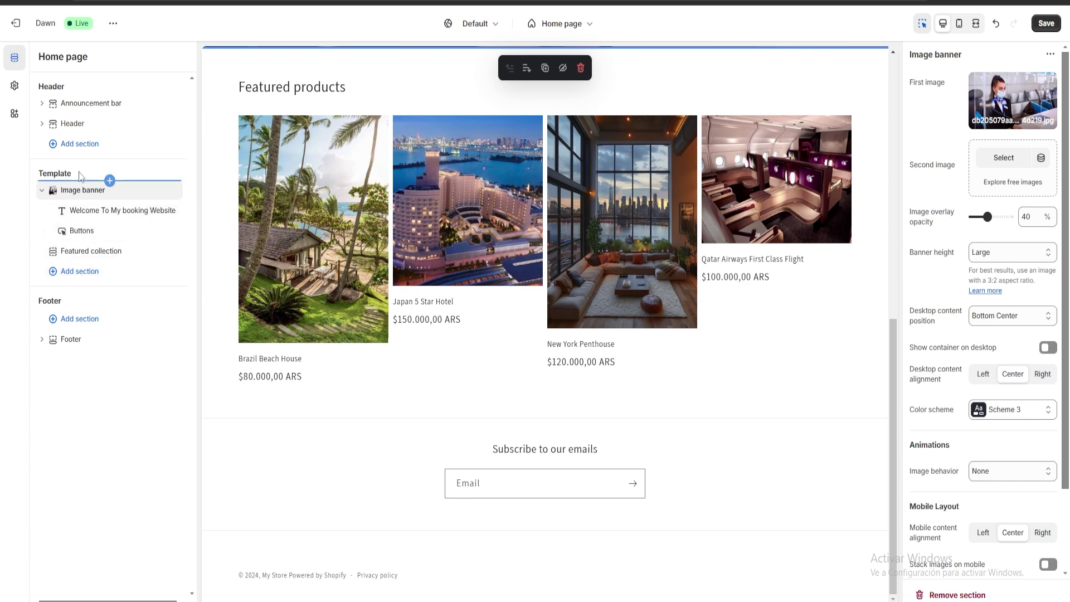
left_click(85, 274)
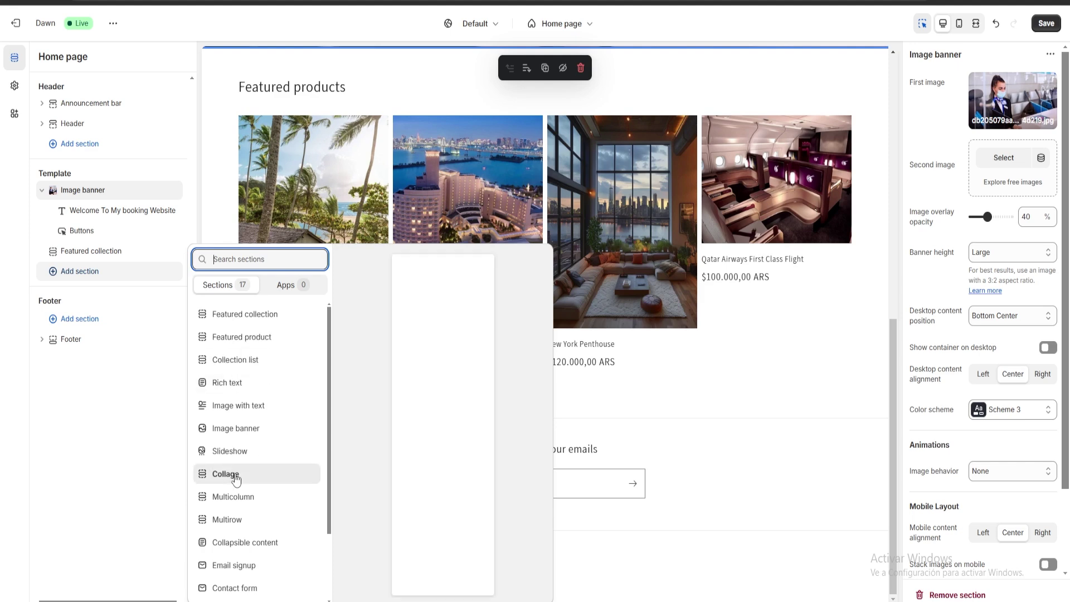
left_click(249, 337)
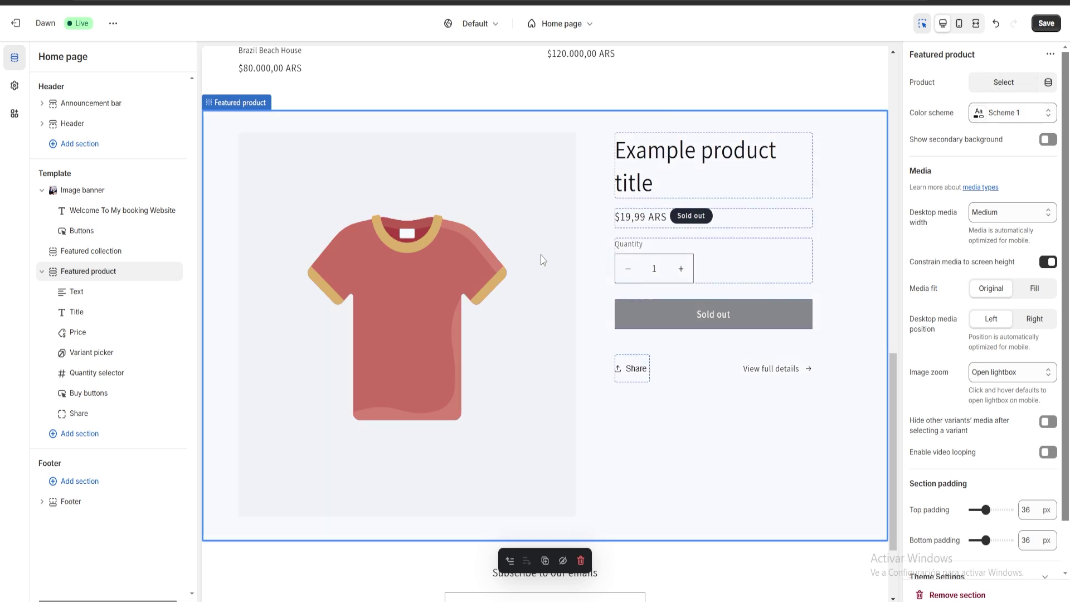
left_click(1003, 82)
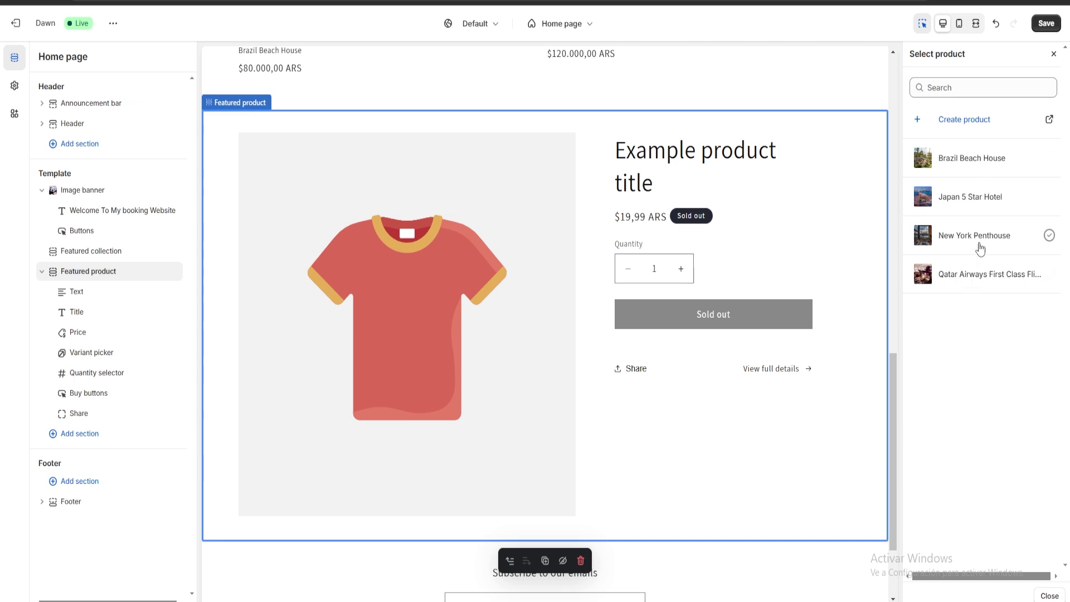
left_click(973, 198)
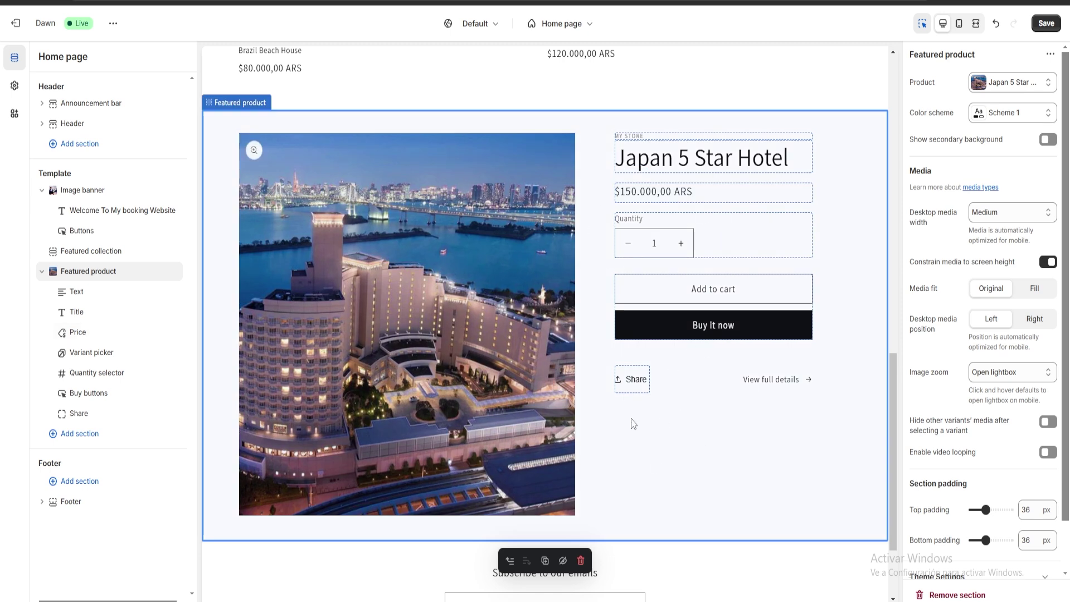
left_click(1000, 119)
left_click(986, 247)
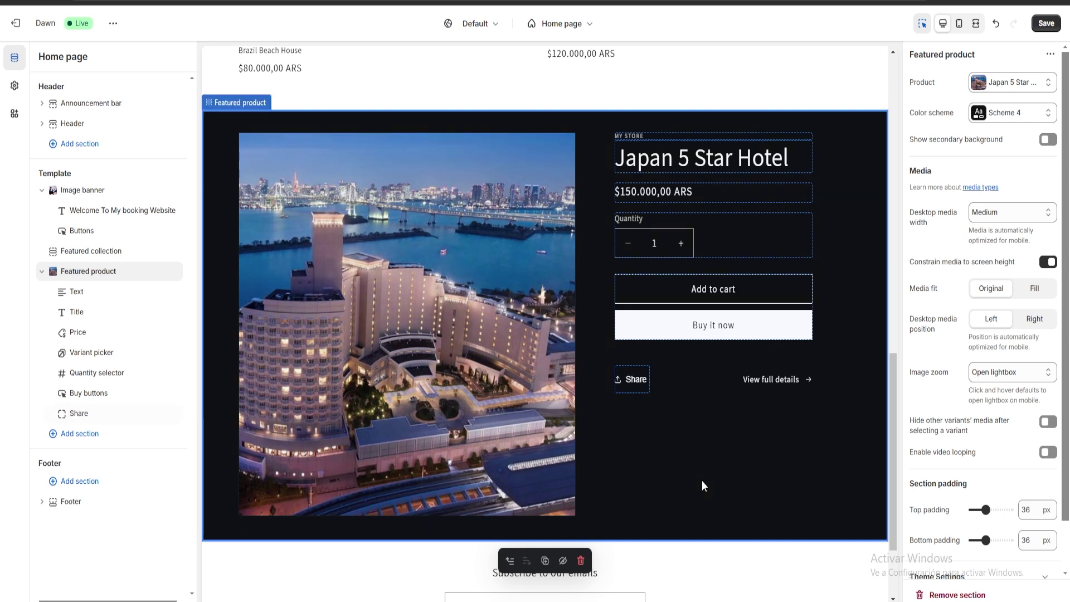
Step: Try out a Featured collection section below the featured product and remove it again
left_click(104, 441)
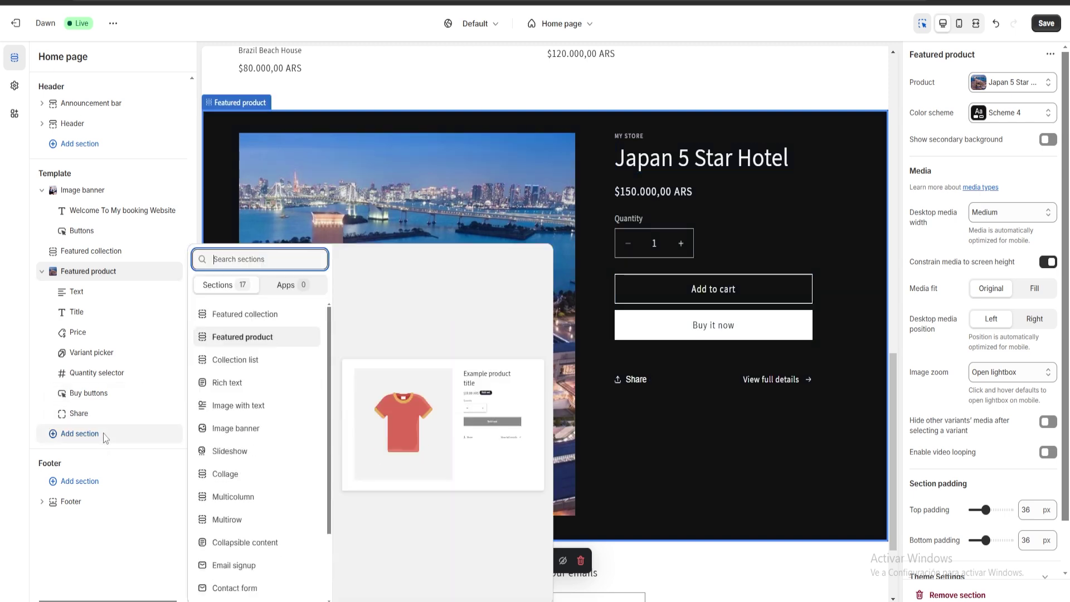
left_click(238, 314)
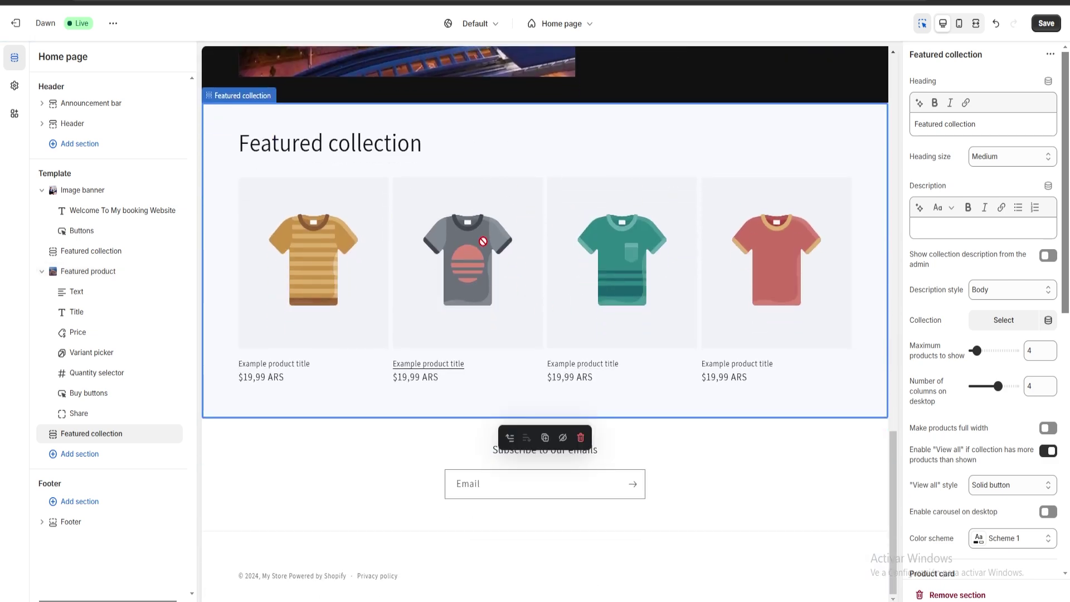
left_click(949, 596)
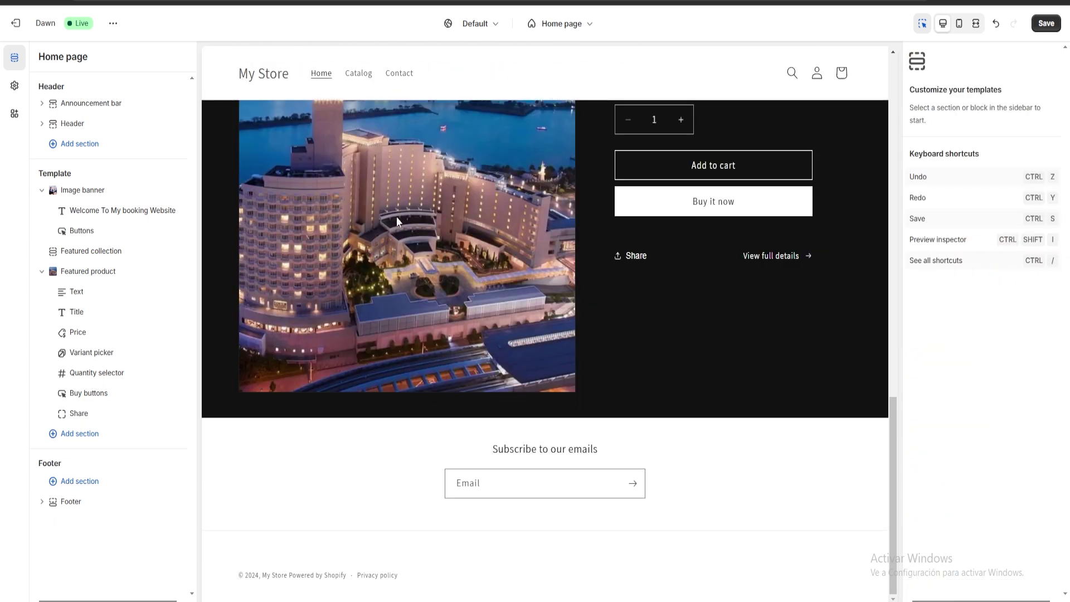
scroll(397, 185, "up", 2)
scroll(540, 178, "down", 2)
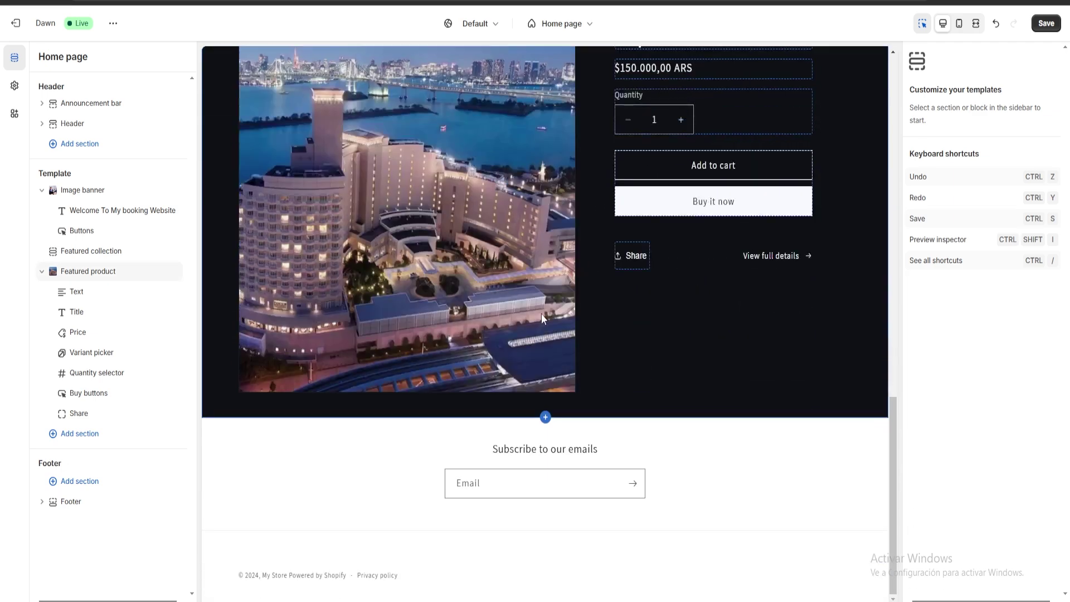
left_click(84, 482)
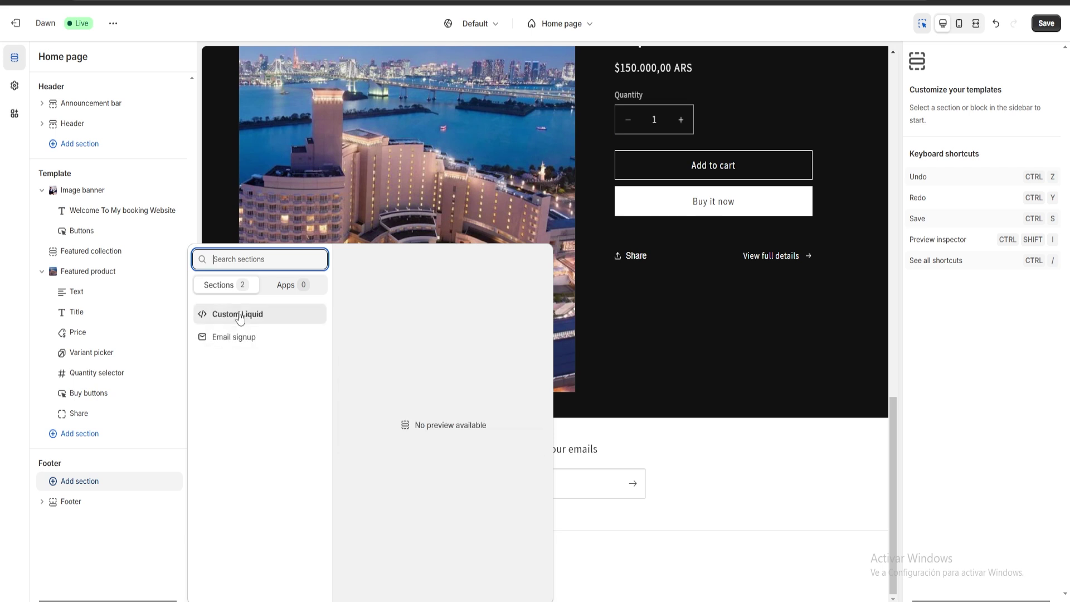
left_click(8, 164)
left_click(92, 144)
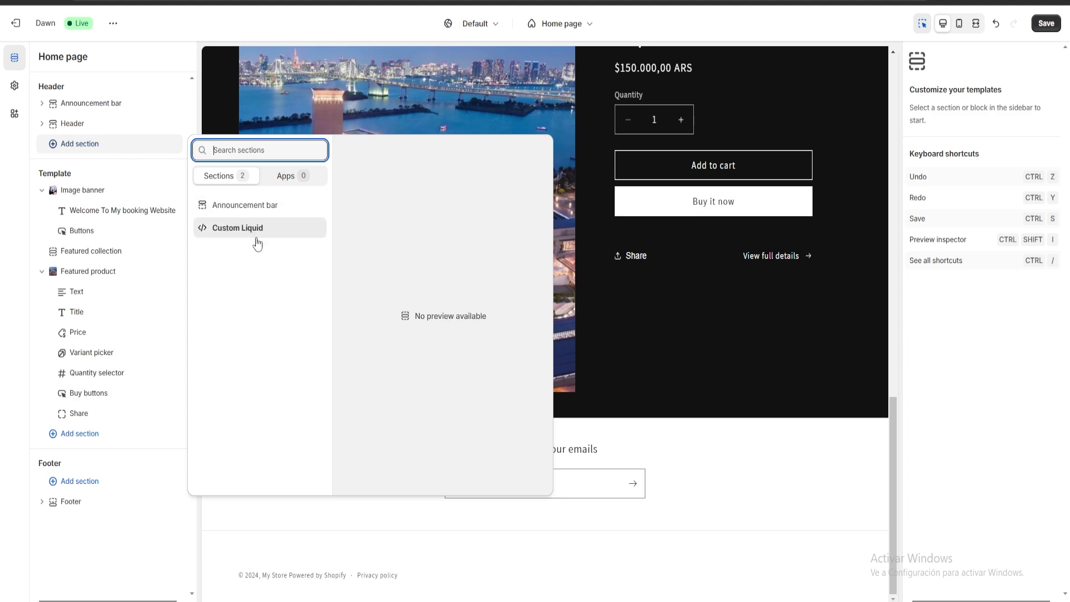
left_click(249, 208)
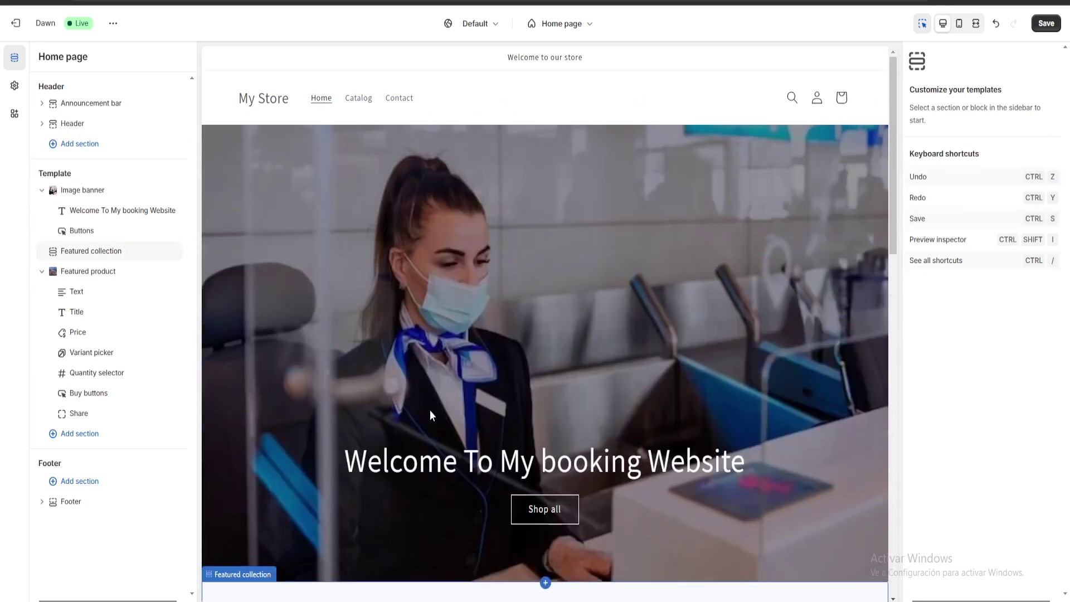
left_click(404, 101)
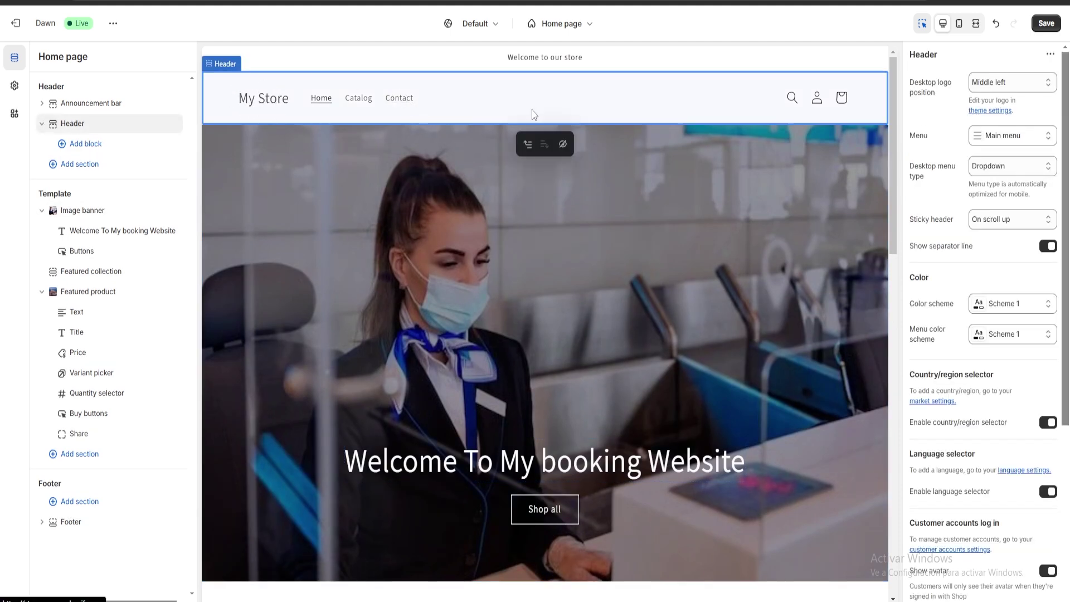
Step: Save the home page customization and exit the theme editor
left_click(1046, 23)
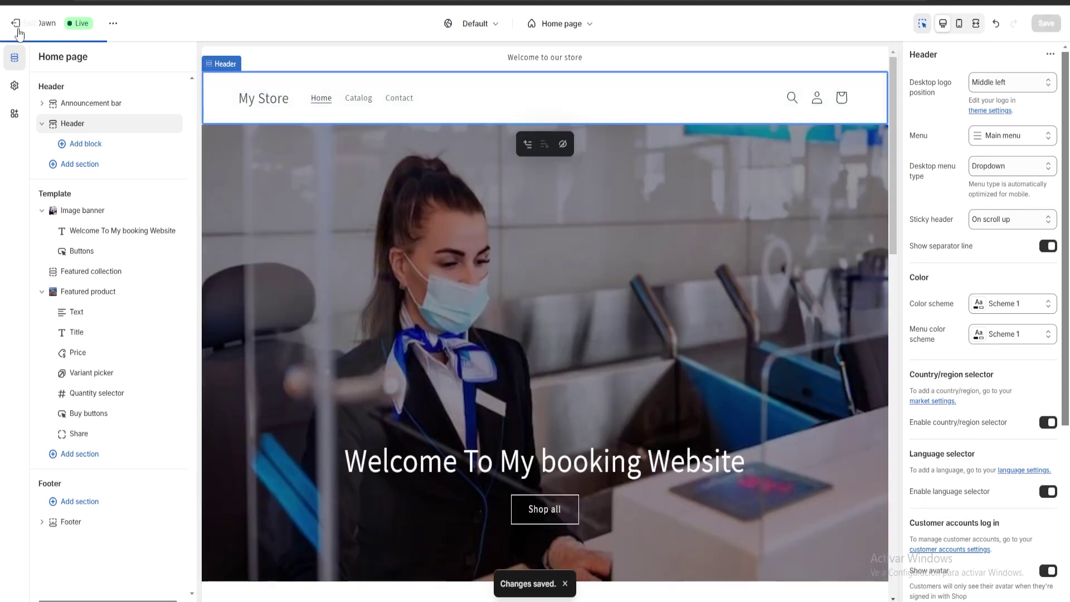
left_click(17, 26)
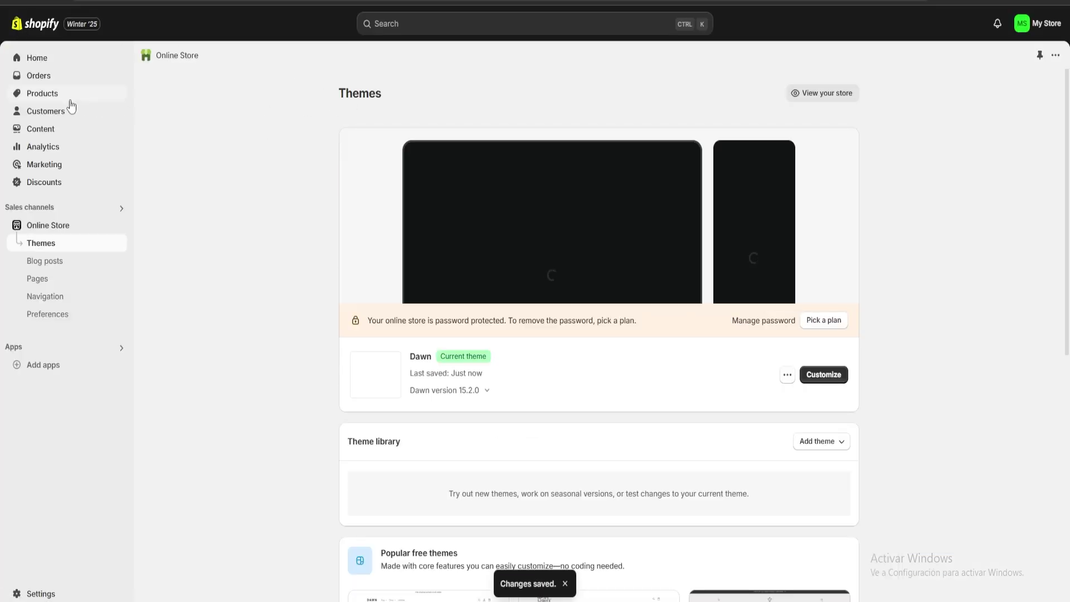
Step: Rename the store to "Bookings" through the setup guide, save it and close the settings and the guide
left_click(38, 59)
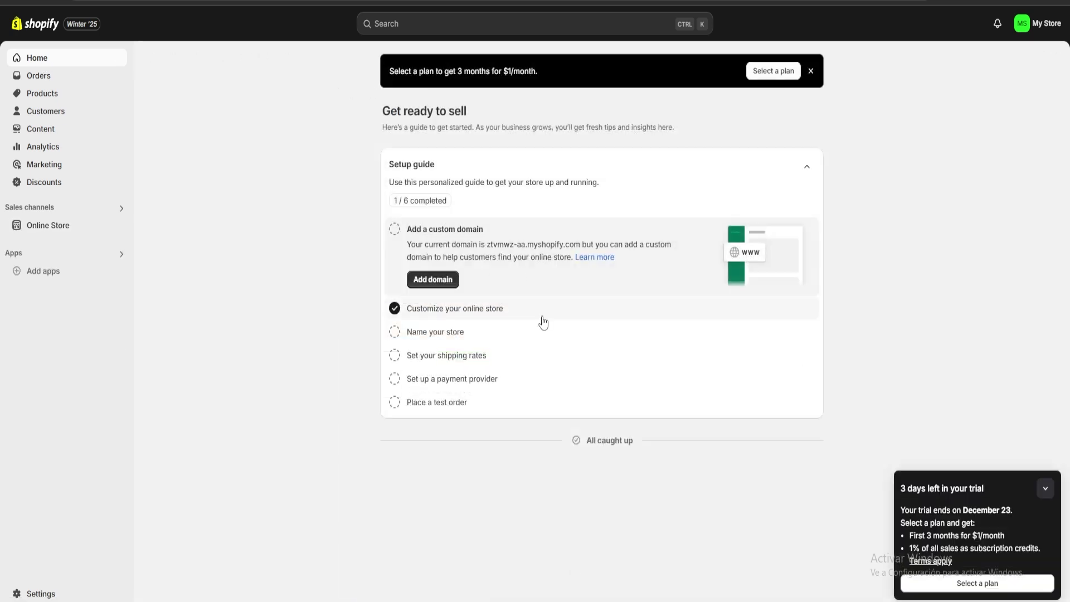
left_click(437, 333)
left_click(437, 331)
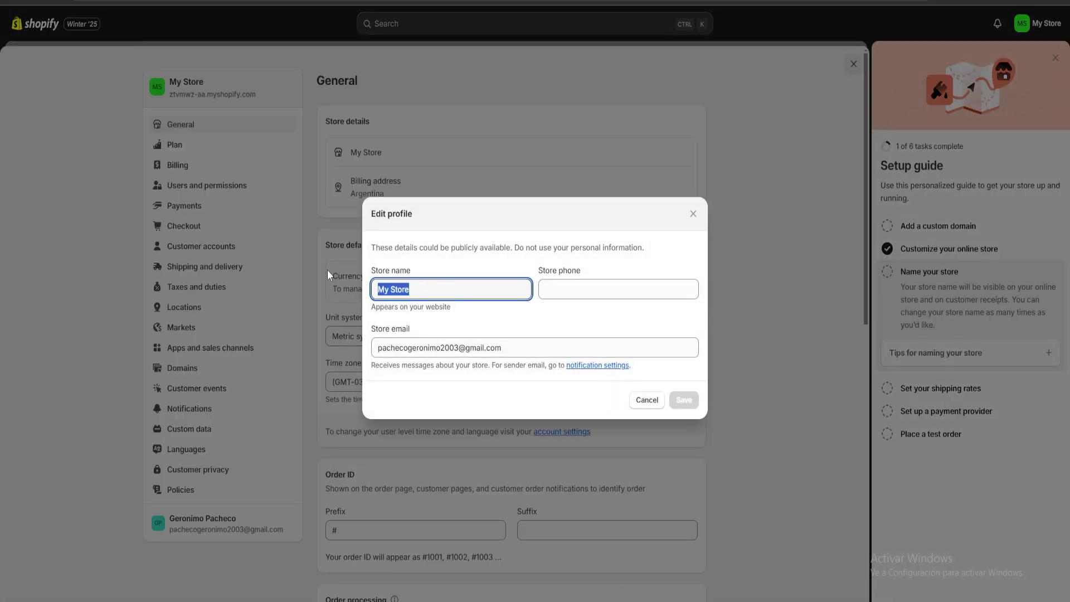
type("booking")
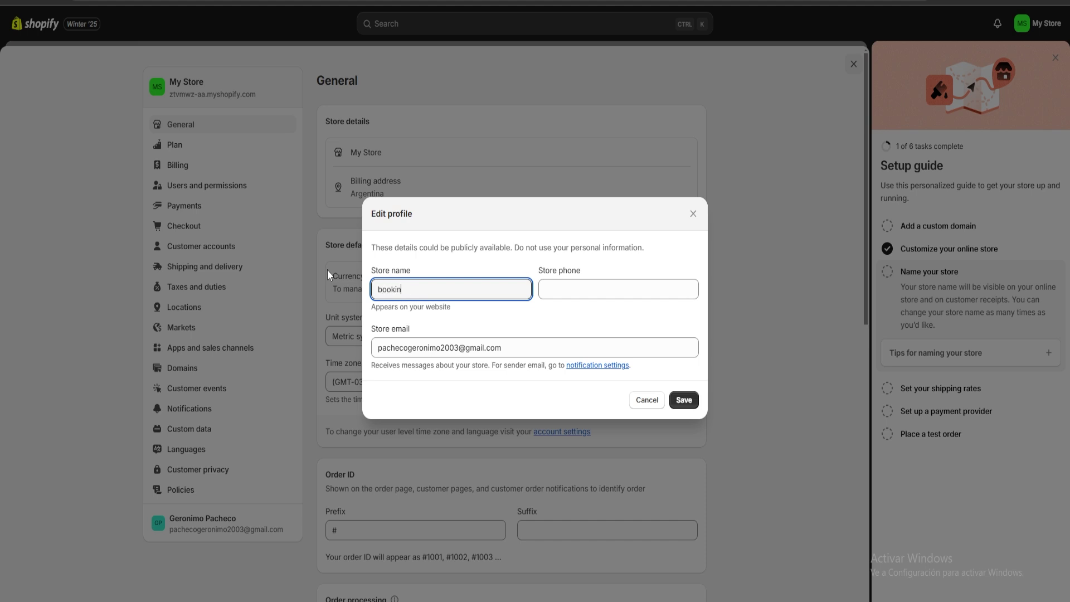
type("s")
left_click(682, 401)
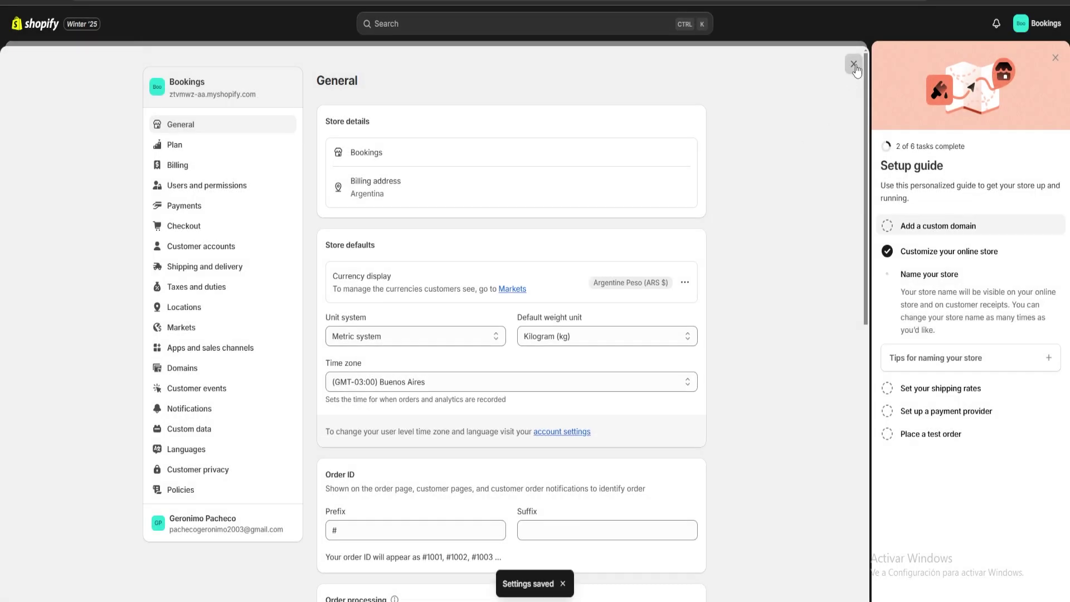
left_click(853, 64)
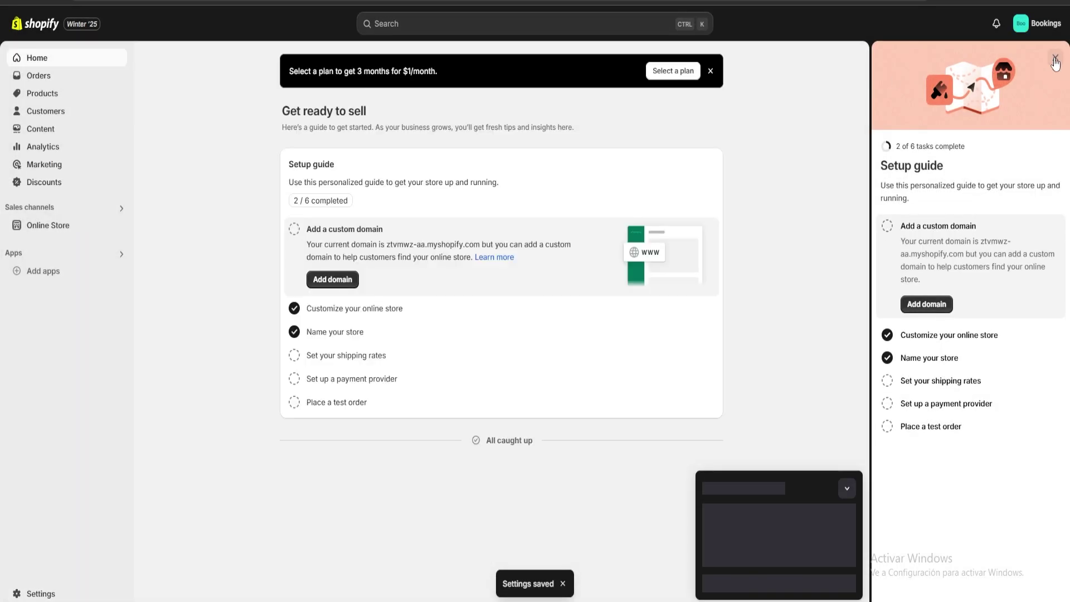
left_click(1055, 60)
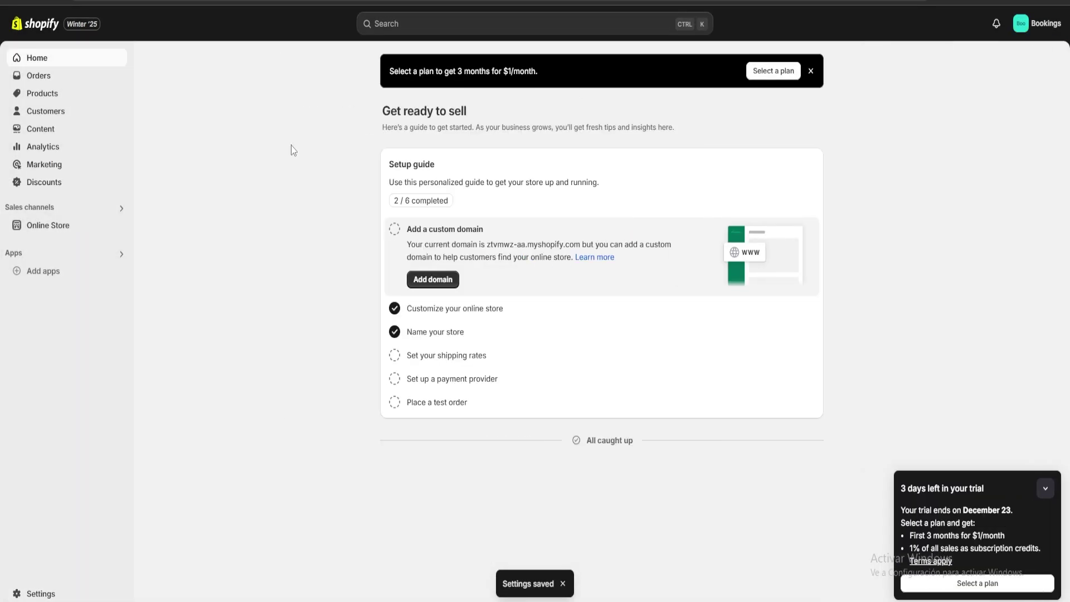
Step: Open a preview of the online store's current Dawn theme
left_click(51, 226)
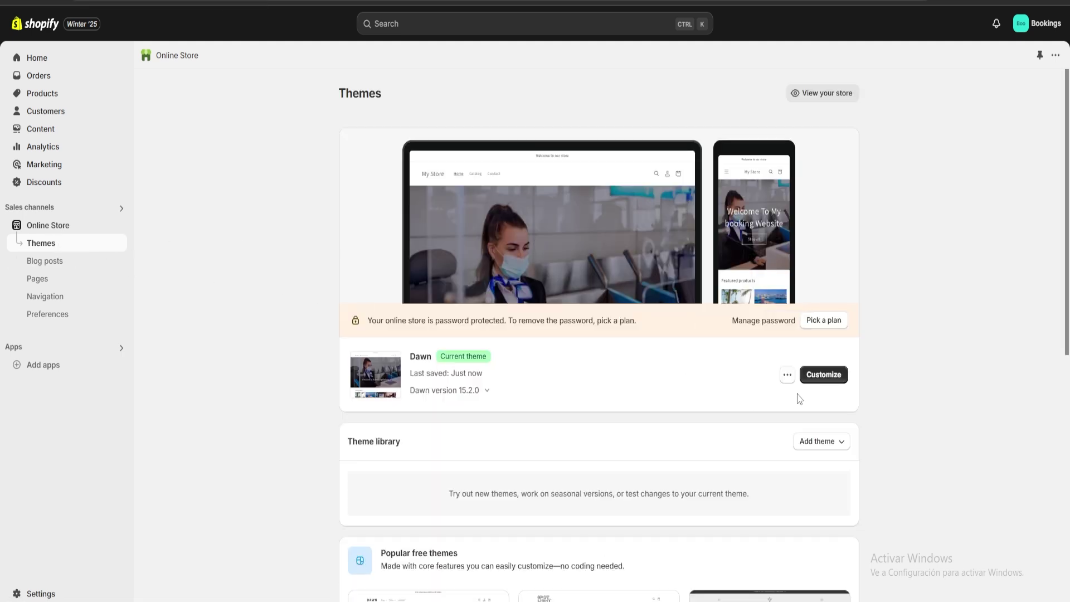
left_click(787, 377)
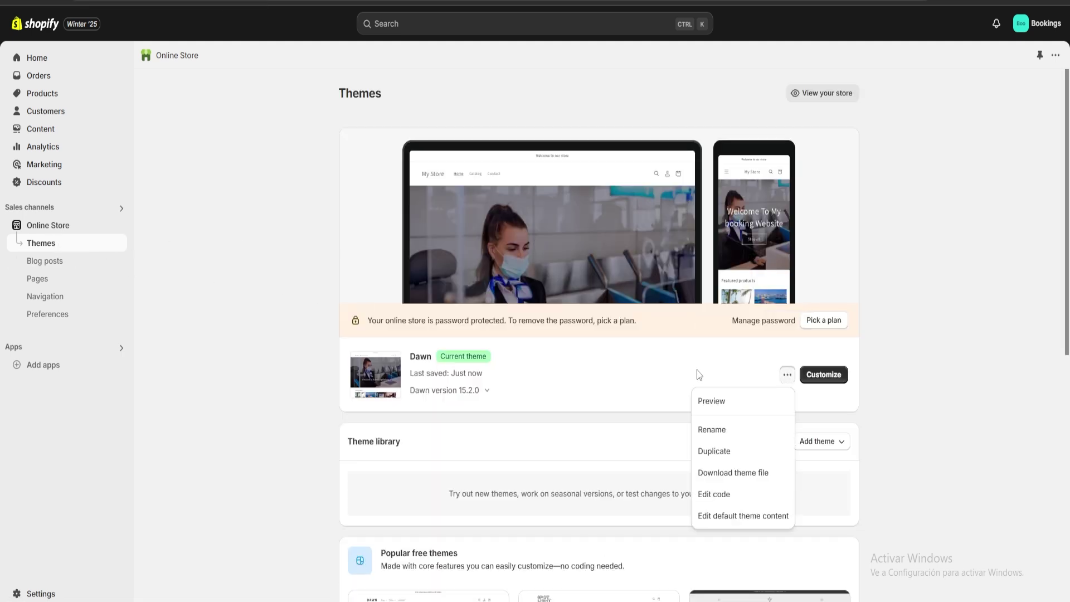
left_click(712, 401)
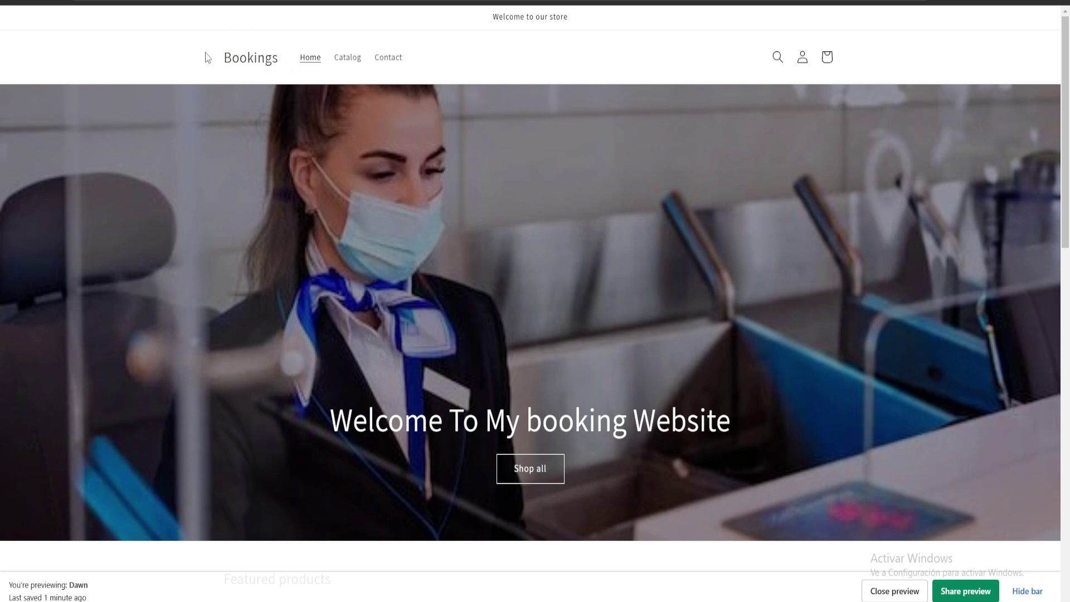
Step: Look through the store preview's home page from the banner to the featured product, and close the preview
scroll(353, 225, "down", 8)
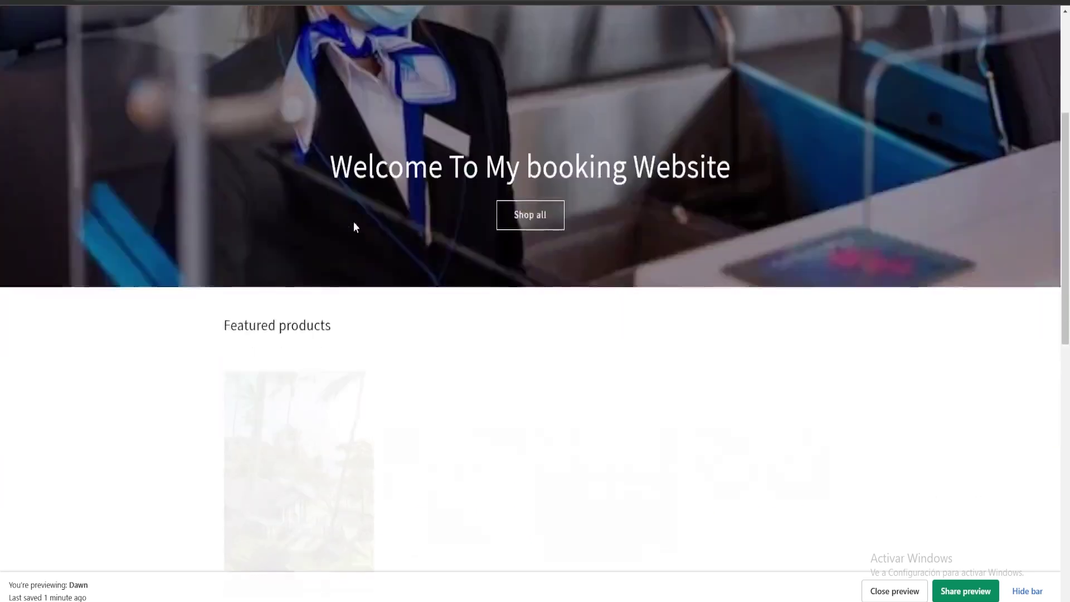
scroll(368, 229, "down", 7)
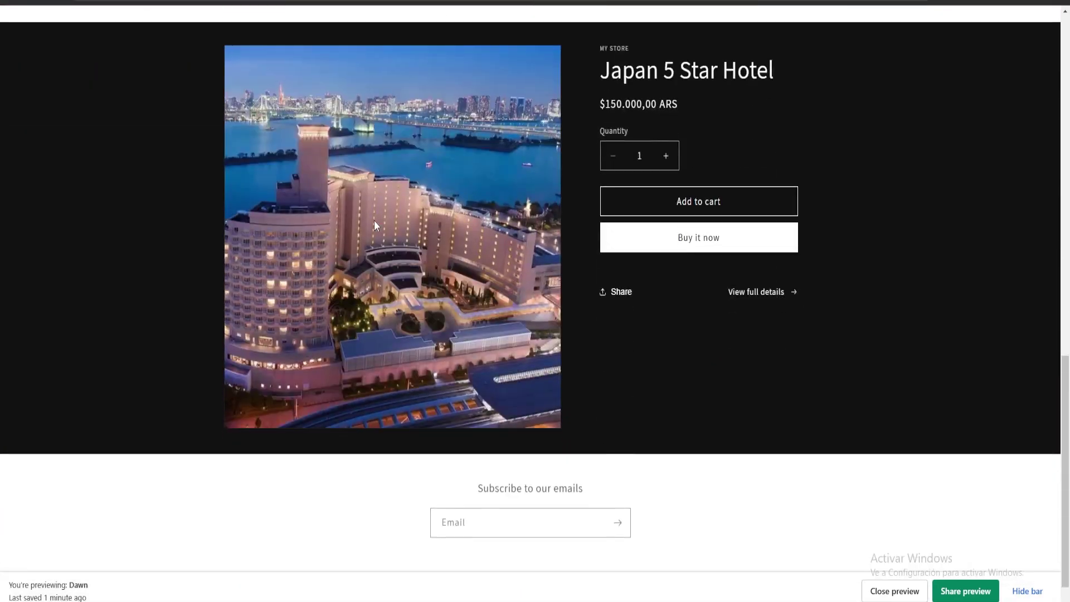
scroll(375, 228, "up", 8)
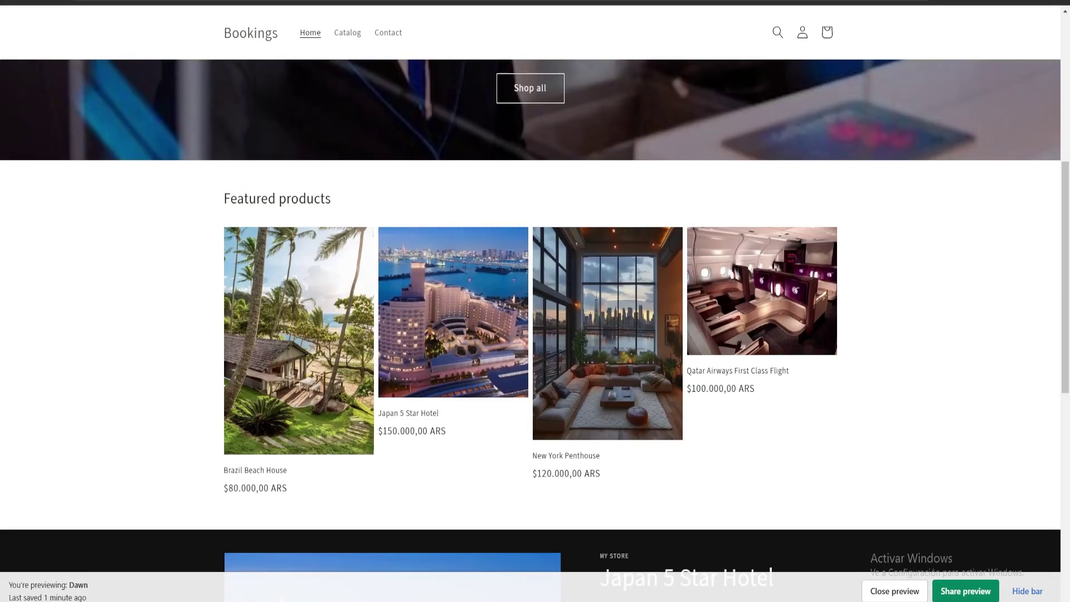
key("ctrl+w")
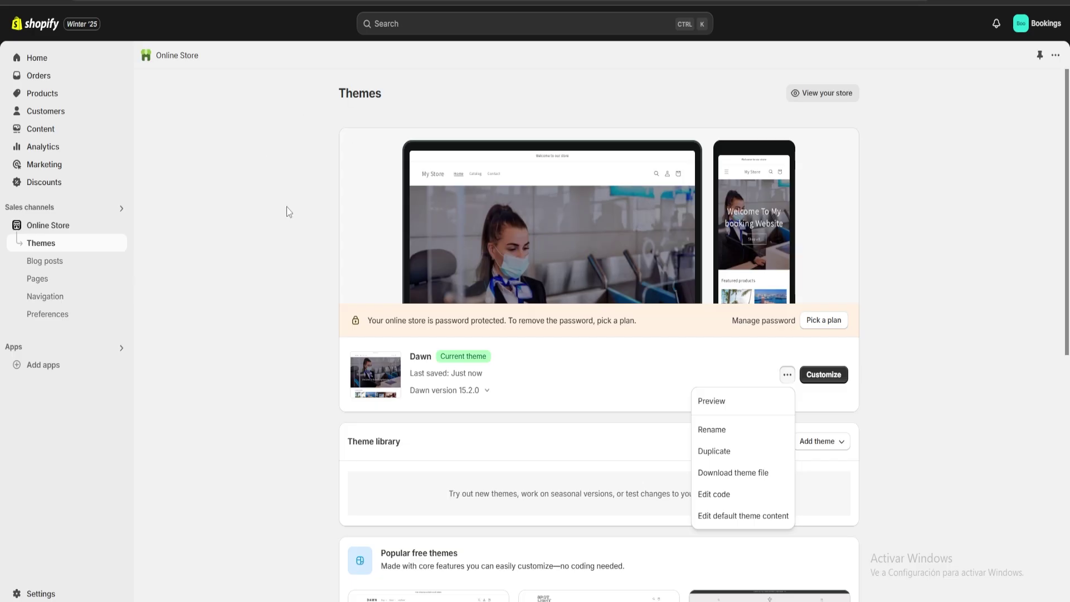
left_click(370, 173)
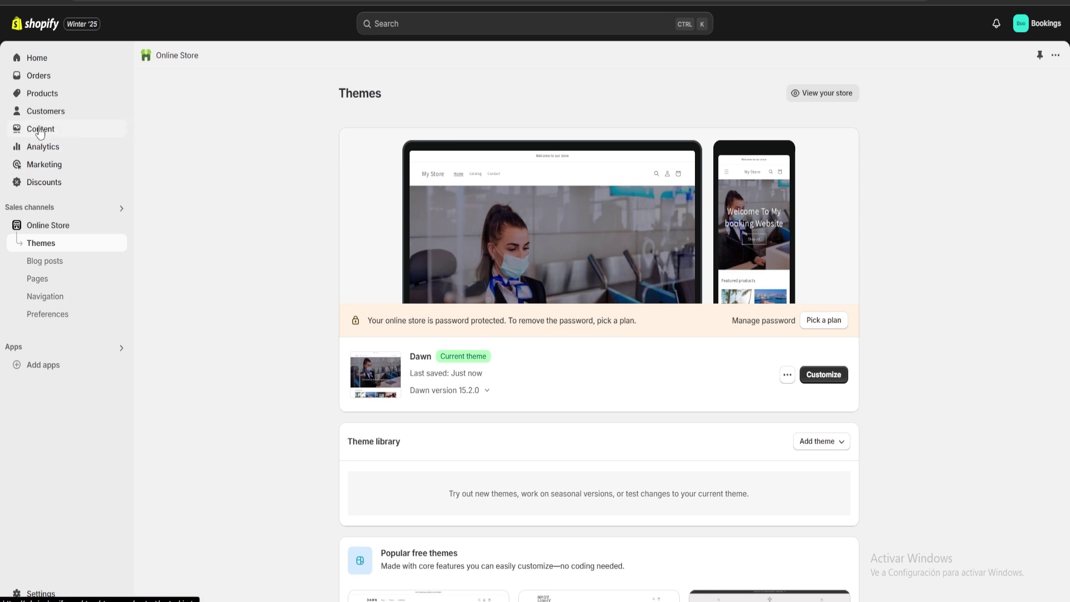
Step: Open the store's analytics and examine the sales, sessions, orders, conversion and traffic source reports
left_click(37, 151)
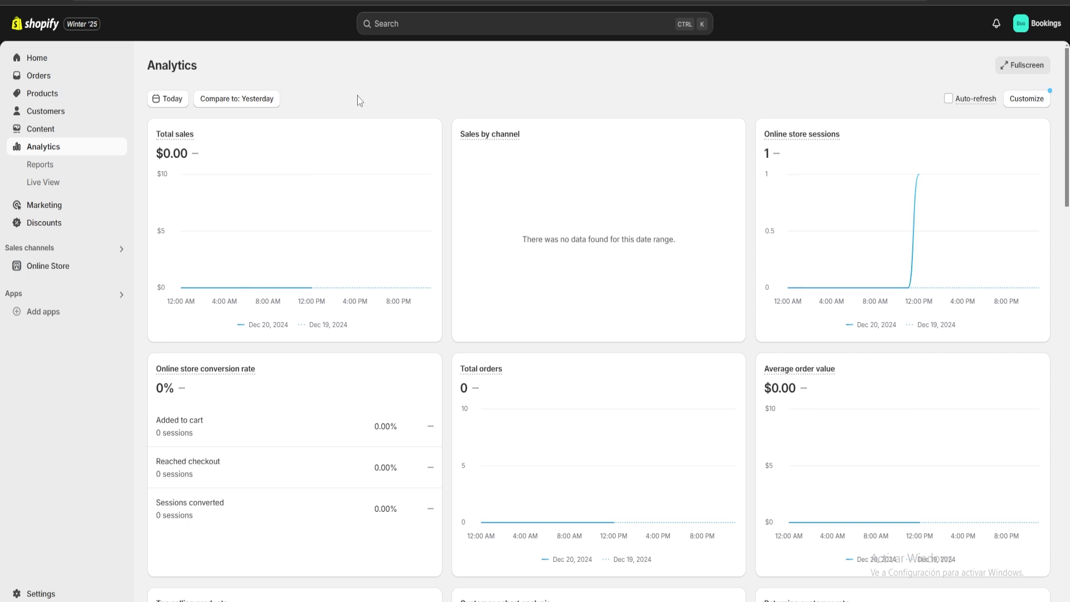
mouse_move(177, 135)
scroll(609, 114, "down", 2)
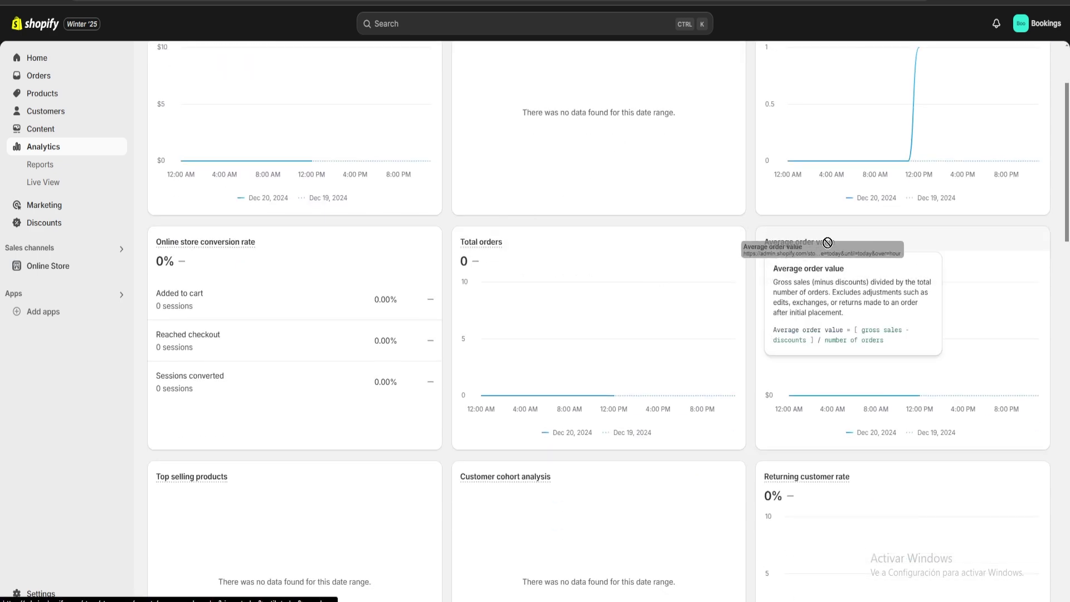
scroll(573, 187, "down", 10)
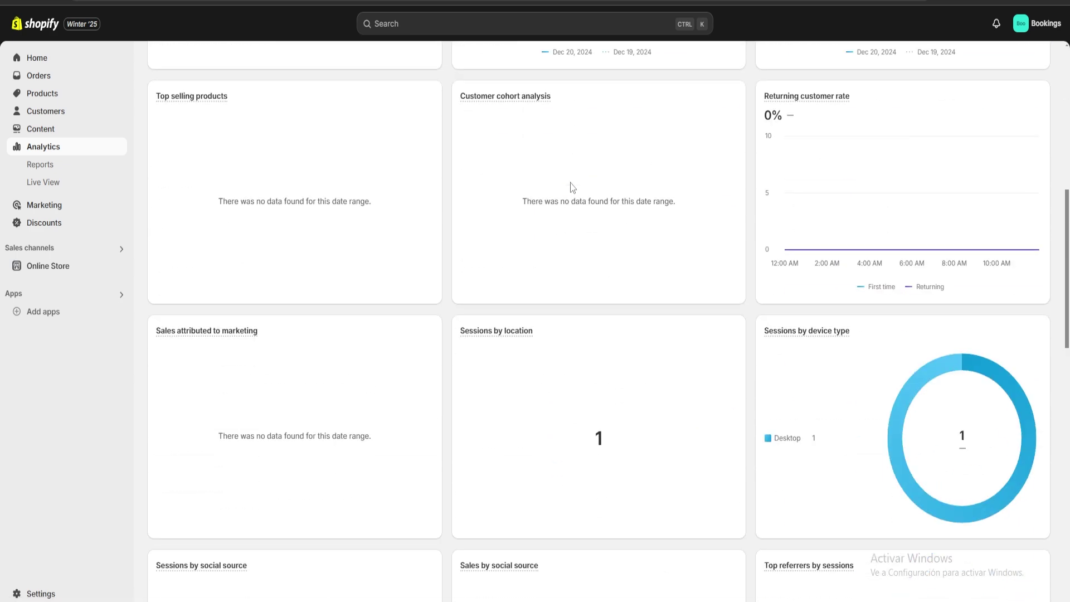
scroll(572, 188, "down", 8)
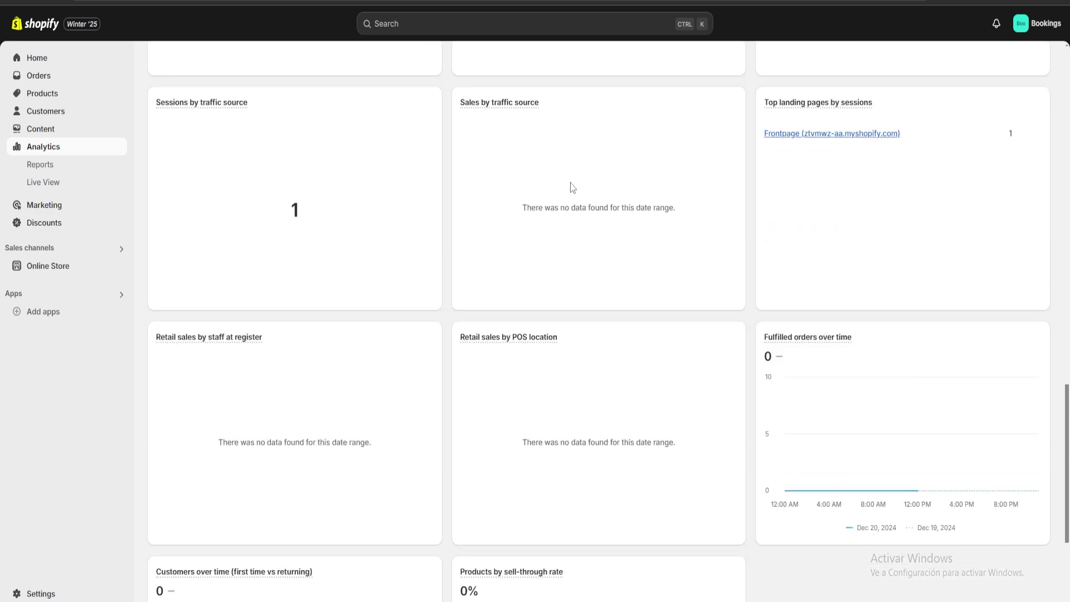
scroll(572, 187, "down", 2)
scroll(571, 201, "up", 11)
scroll(571, 218, "up", 14)
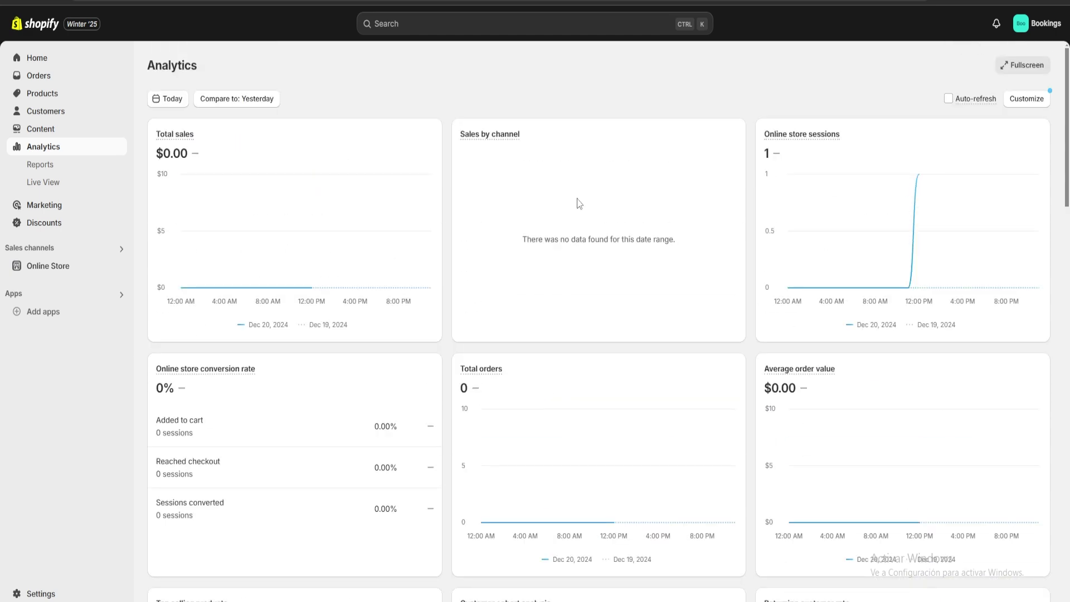
scroll(451, 200, "down", 11)
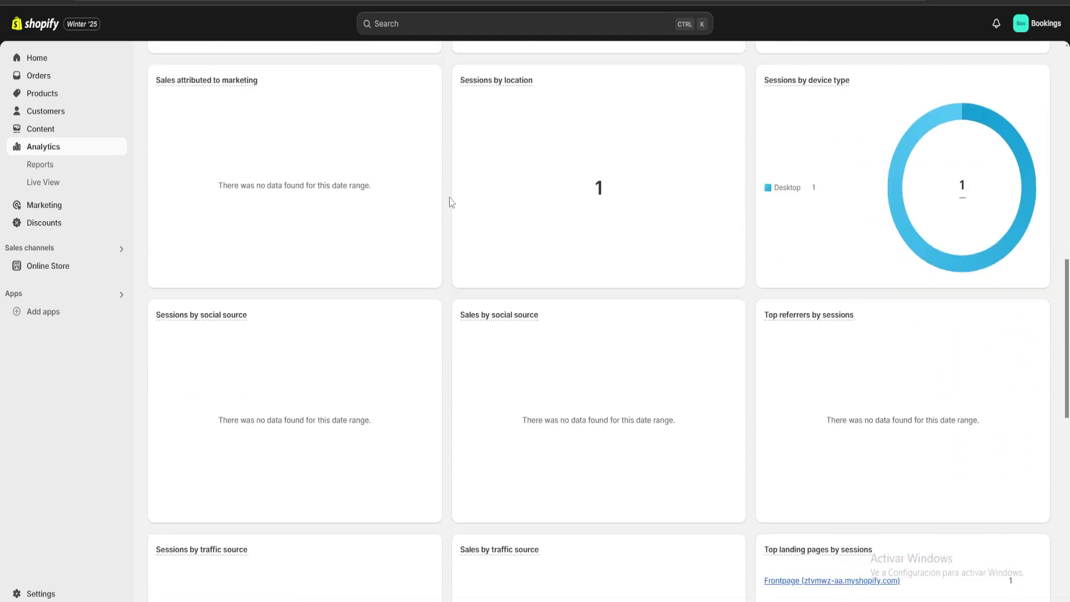
scroll(451, 201, "down", 2)
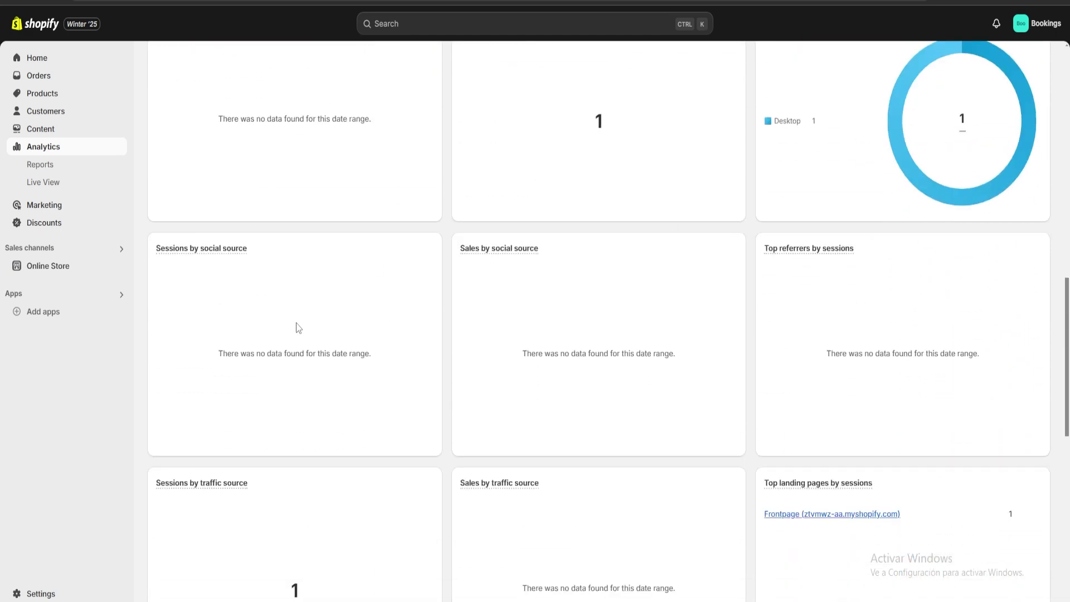
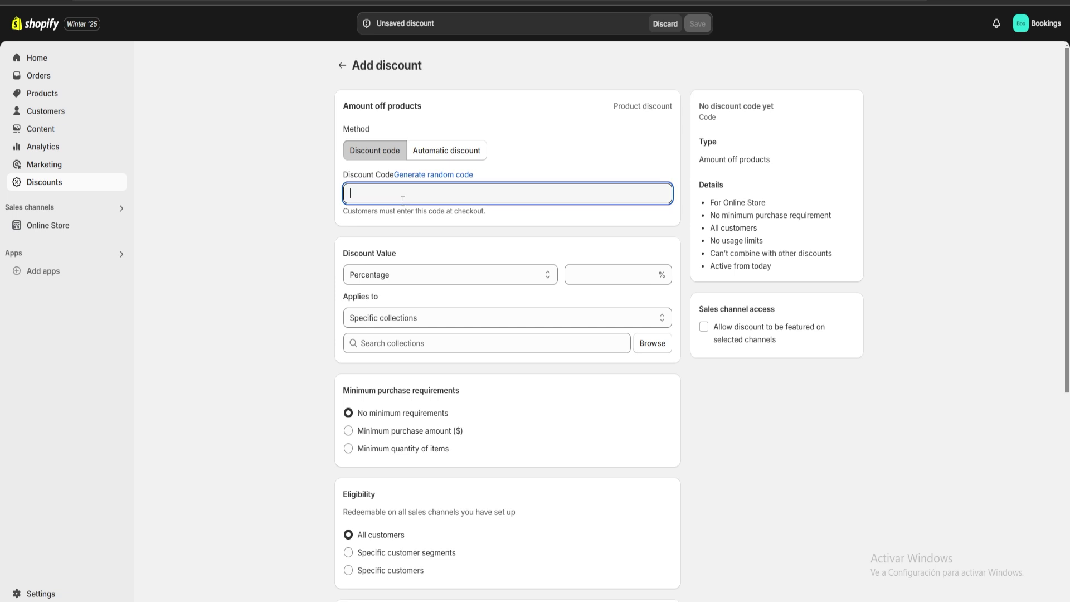
Step: Enter booking101 as the discount code for the amount-off-products discount
type("bookin")
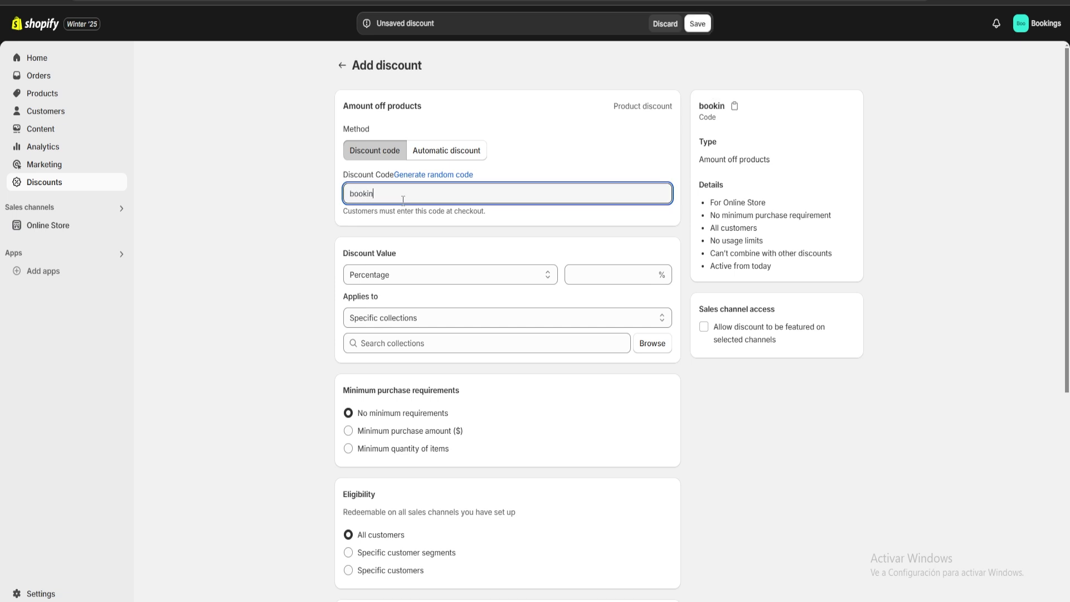
type("g101")
left_click(535, 133)
Step: Use a randomly generated discount code and set the discount value to a percentage of 10%
left_click(433, 175)
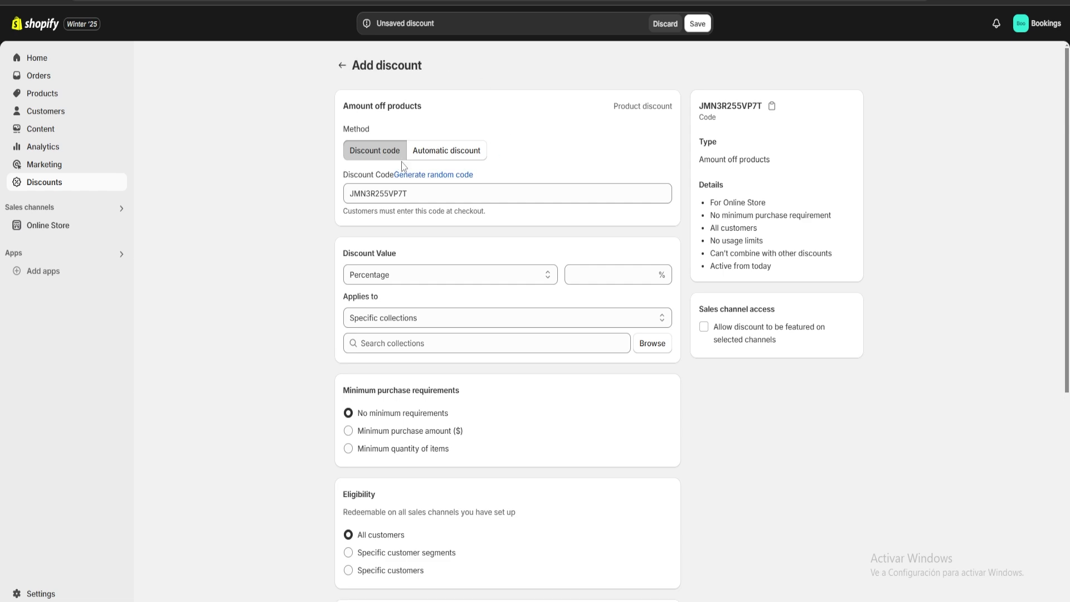
left_click(450, 198)
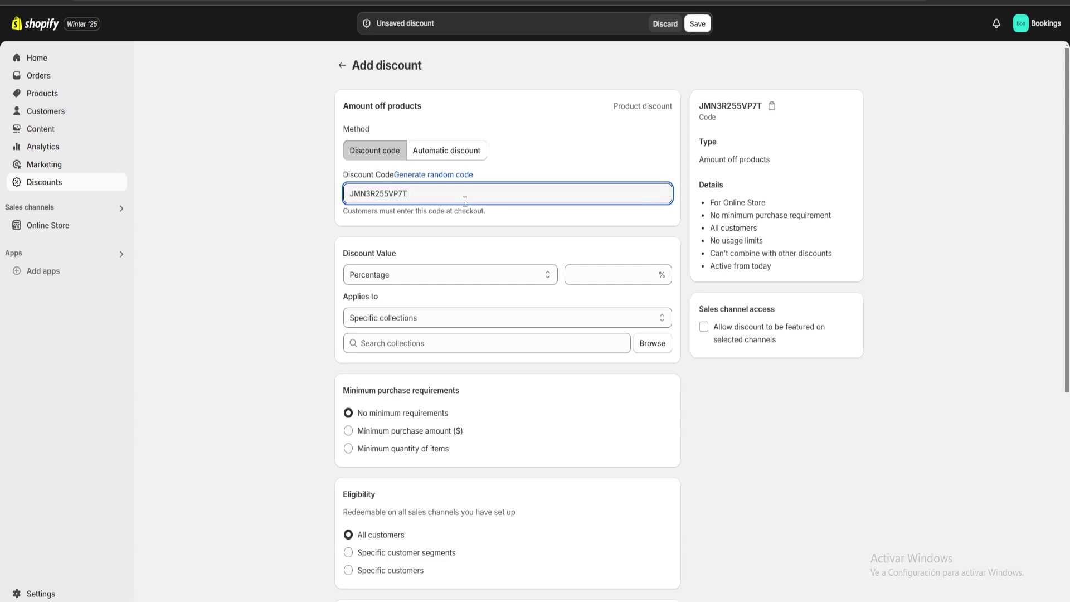
scroll(490, 223, "down", 4)
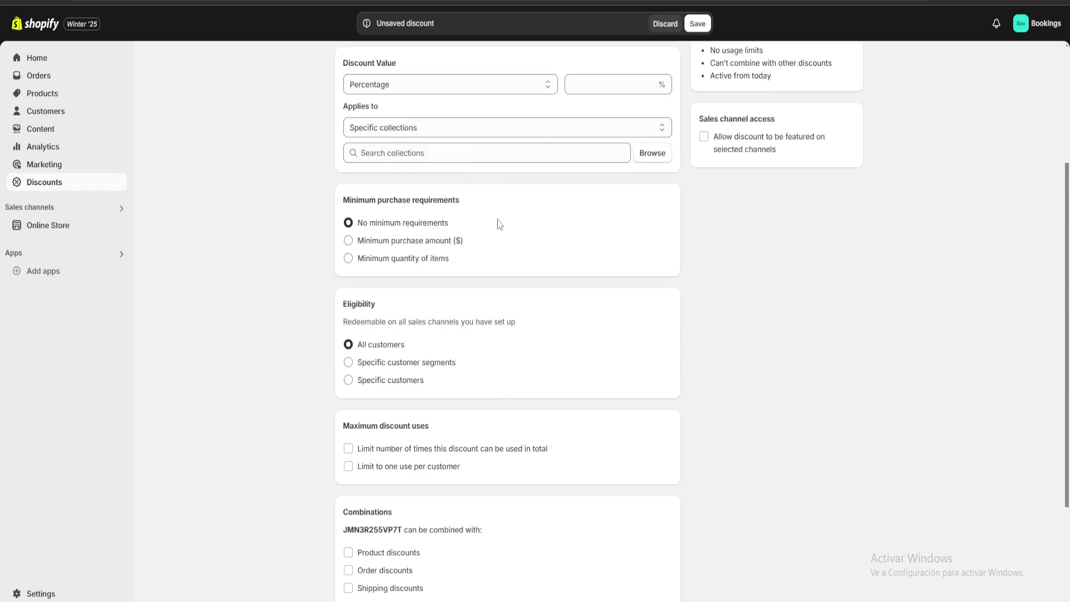
scroll(493, 225, "up", 2)
left_click(488, 226)
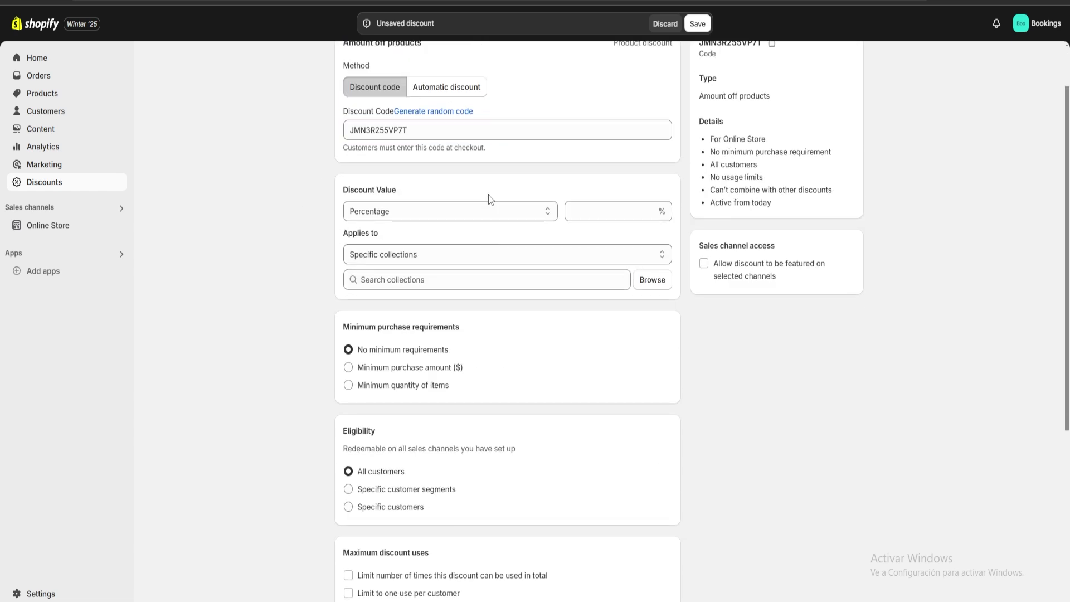
left_click(414, 217)
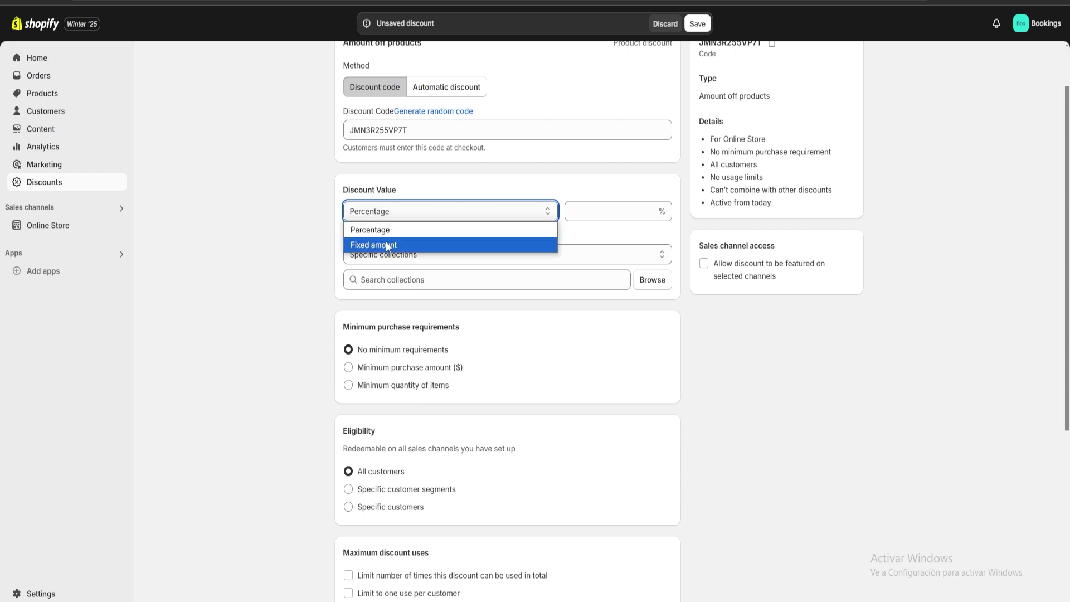
left_click(385, 231)
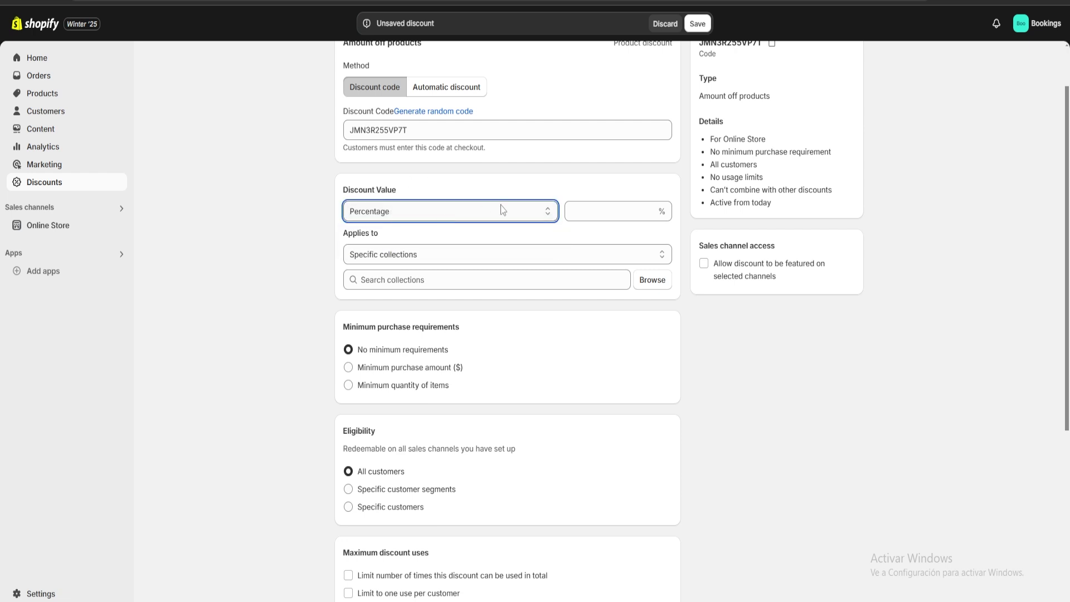
left_click(609, 209)
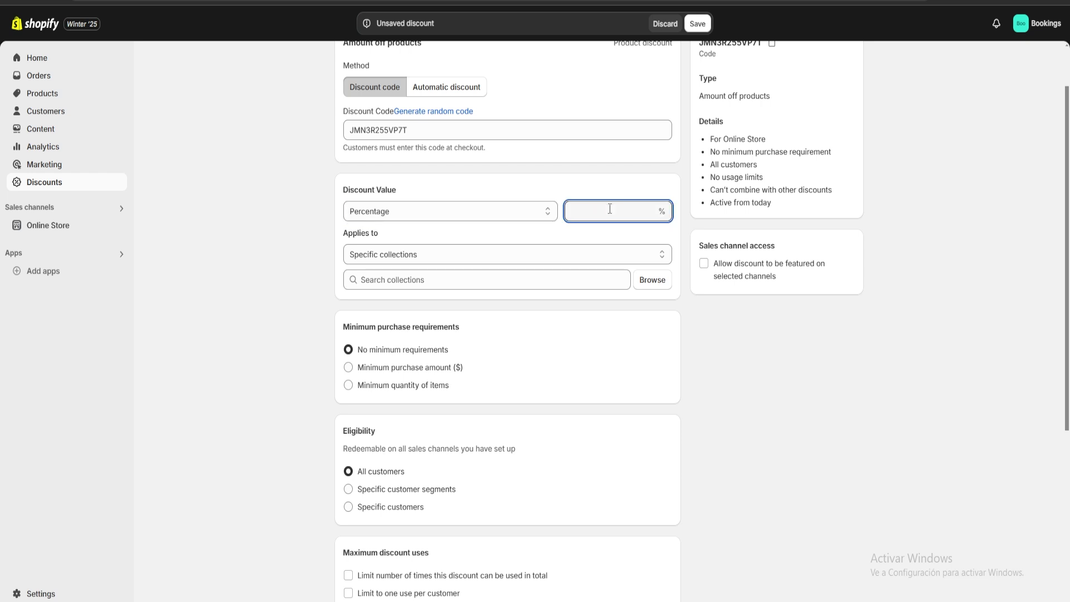
type("10")
left_click(601, 174)
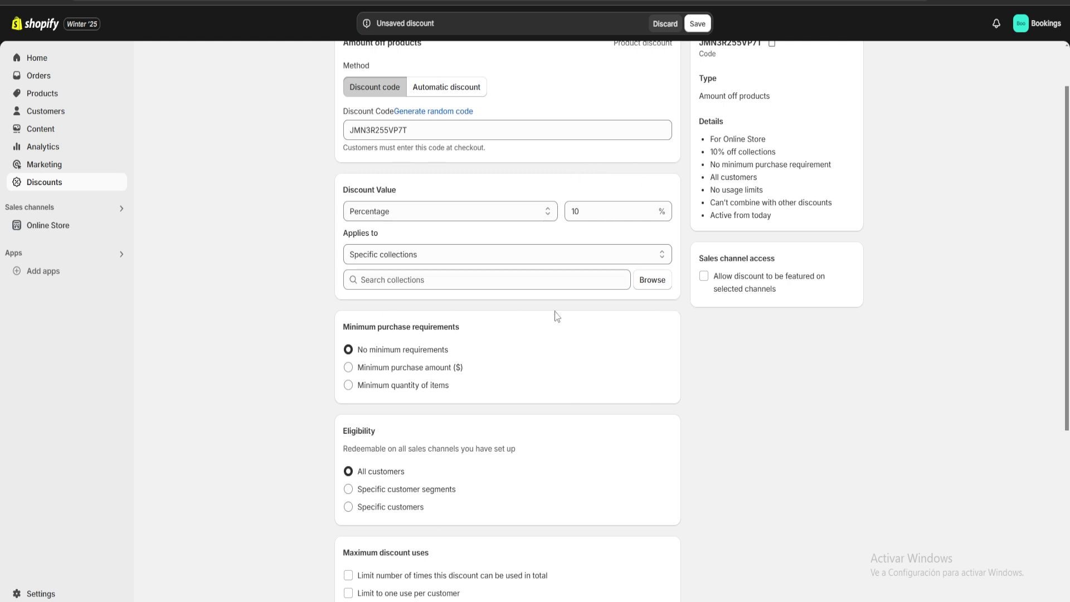
Step: Apply the discount to the Home page collection
left_click(651, 279)
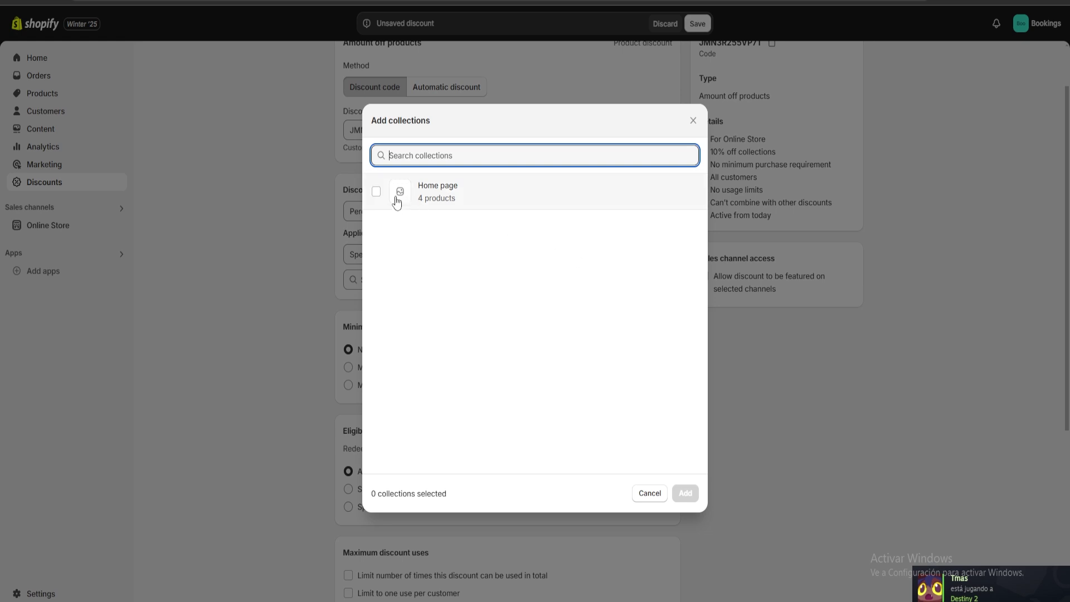
left_click(377, 192)
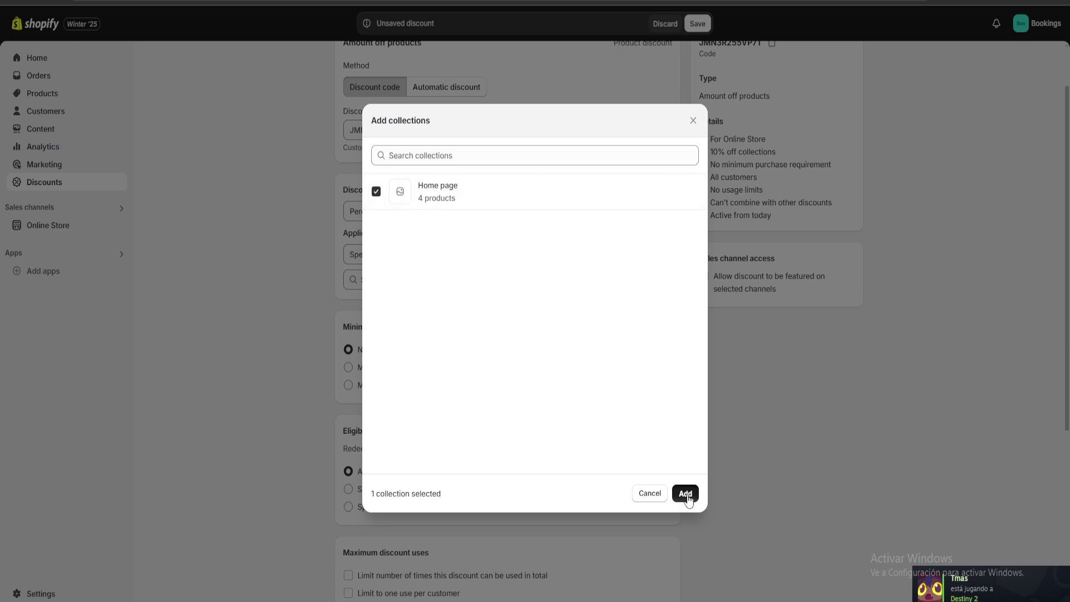
left_click(686, 494)
Step: Review the discount's minimum purchase requirements, eligibility, maximum discount uses and combinations options
scroll(667, 350, "down", 3)
left_click_drag(341, 189, 475, 198)
left_click_drag(317, 188, 475, 199)
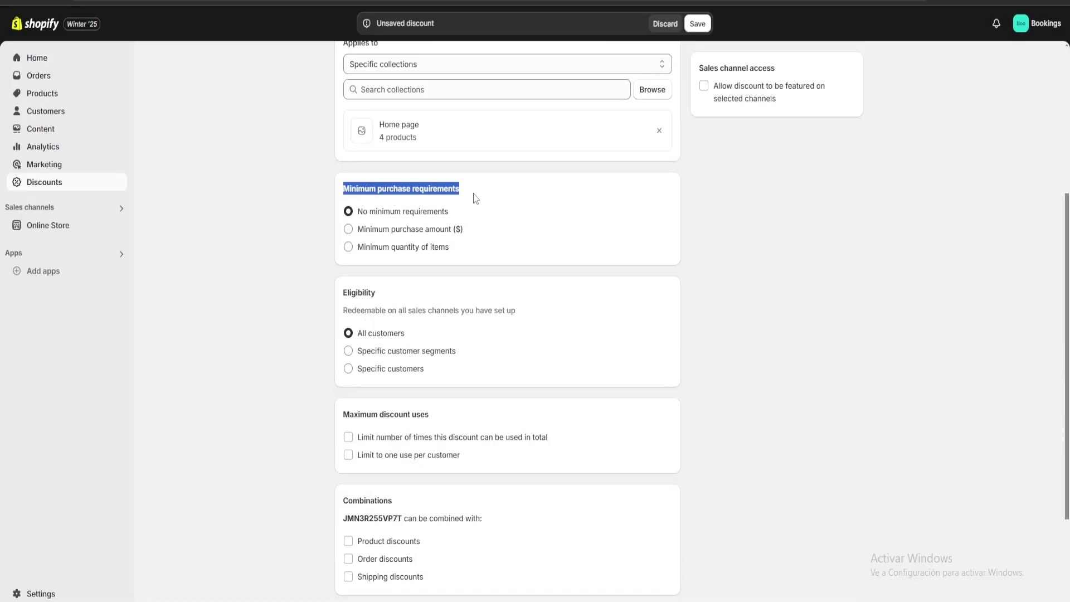
left_click(478, 199)
scroll(519, 225, "down", 2)
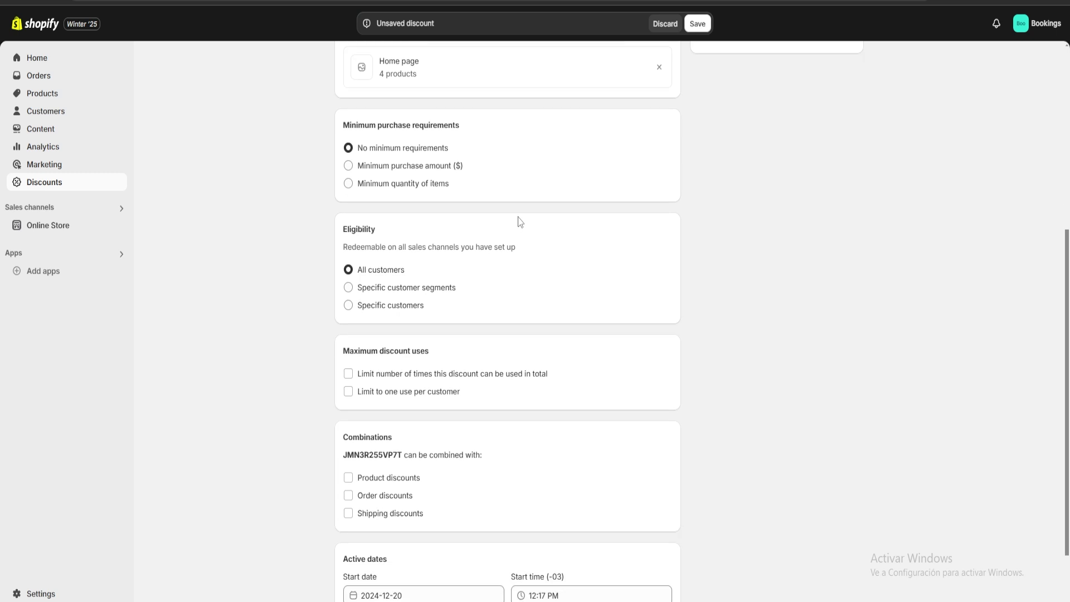
left_click_drag(341, 131, 468, 133)
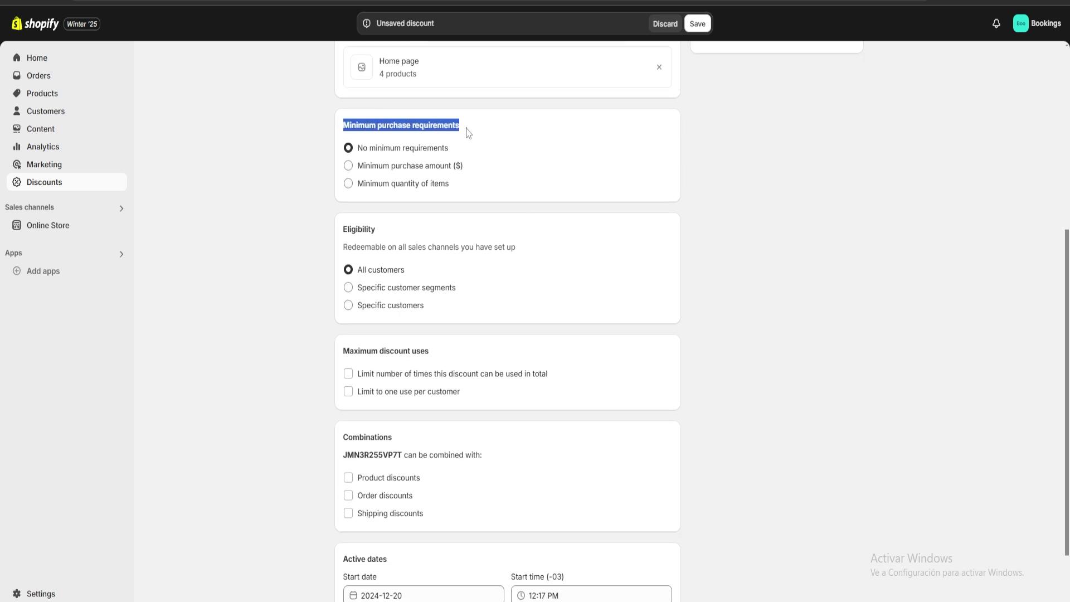
left_click(442, 264)
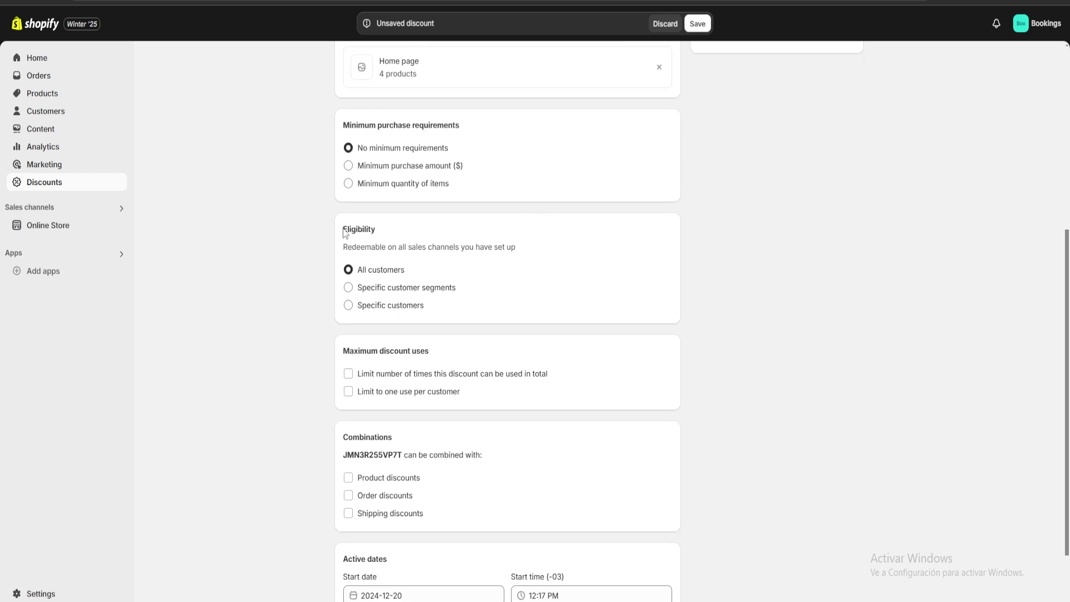
left_click_drag(344, 232, 399, 232)
left_click(399, 233)
scroll(477, 245, "down", 2)
left_click_drag(342, 269, 446, 272)
left_click(454, 272)
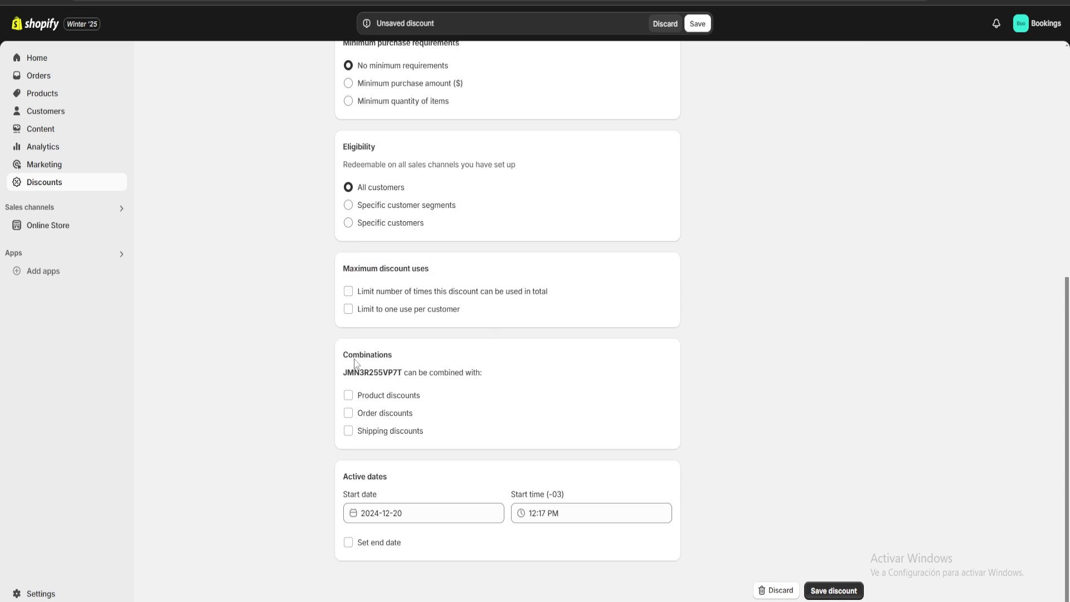
left_click_drag(342, 357, 392, 353)
left_click(422, 360)
Step: Give the discount an end date of 2024-12-27, save it and return to the discounts list
left_click(350, 544)
scroll(490, 477, "down", 1)
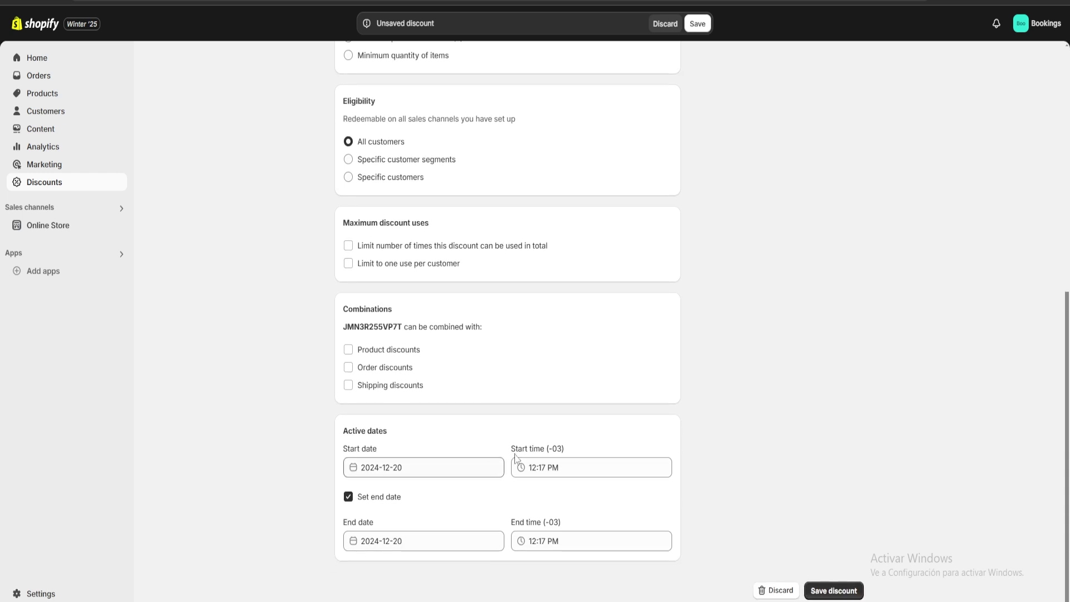
left_click(418, 535)
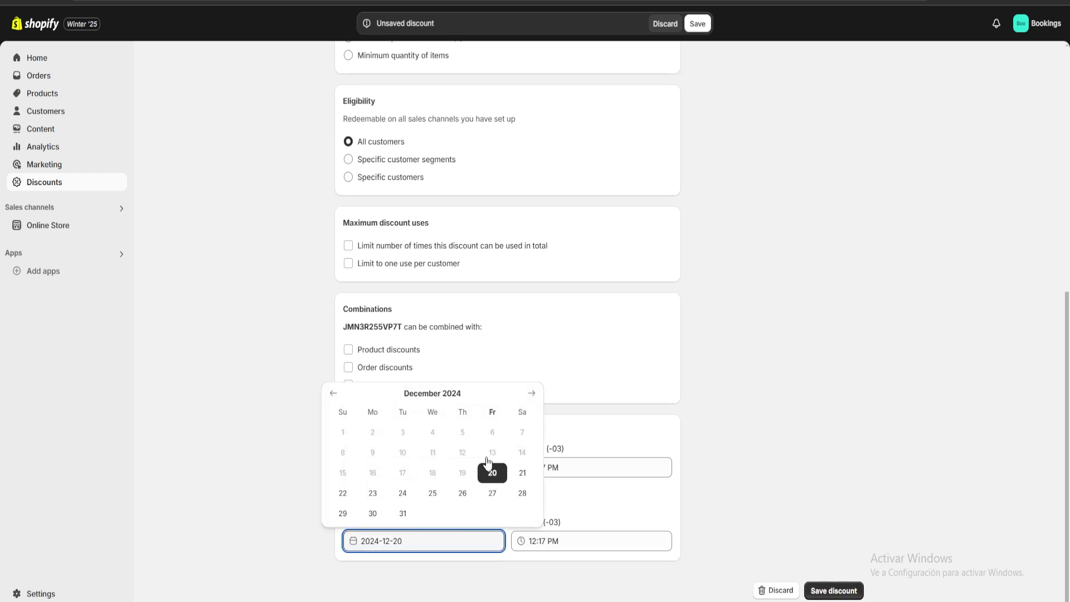
left_click(493, 494)
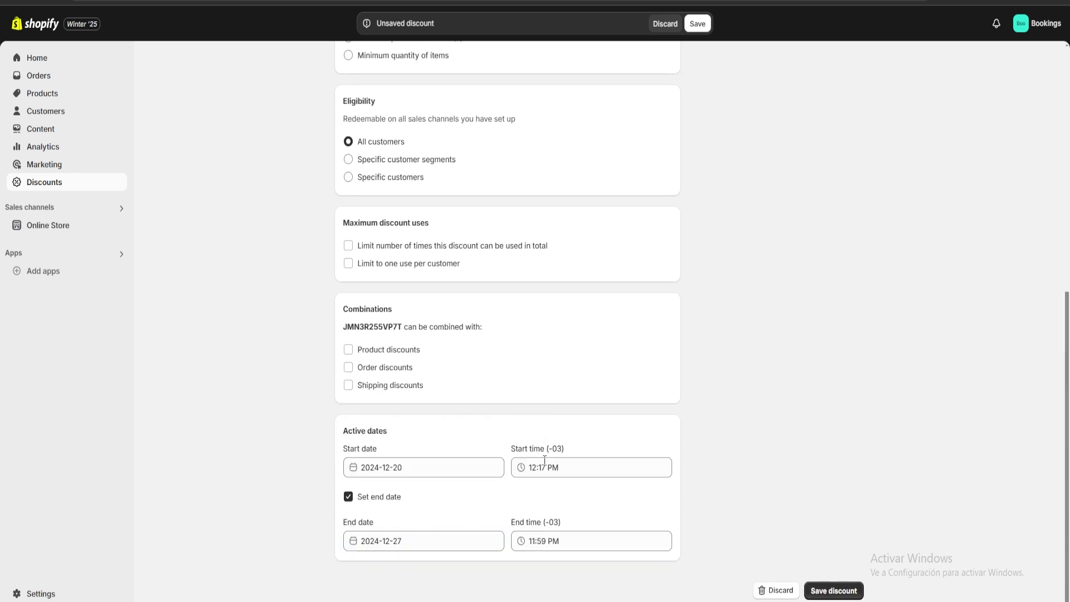
left_click(831, 590)
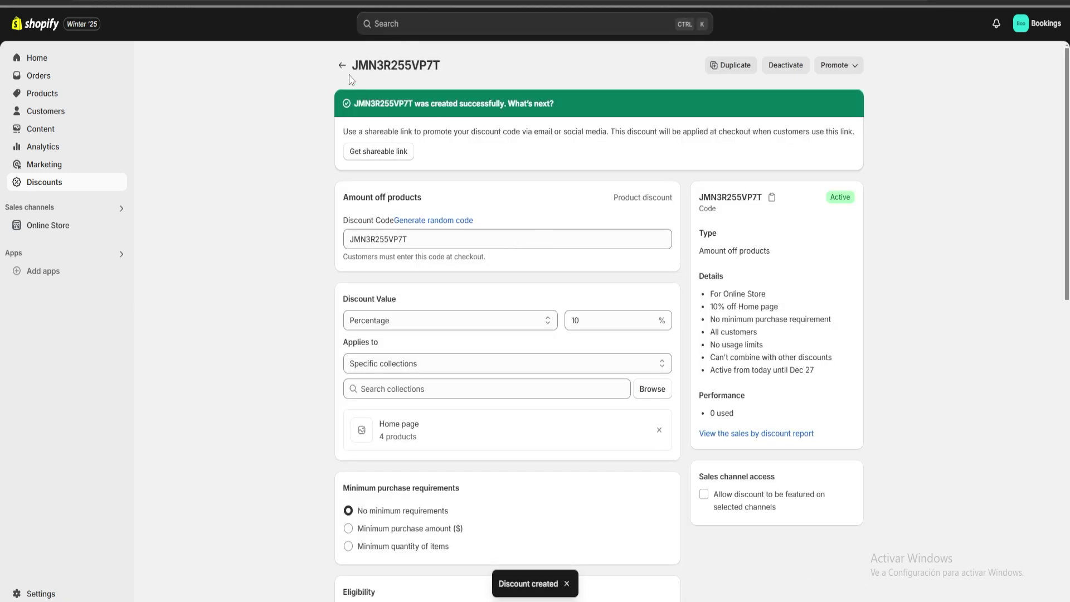
left_click(342, 65)
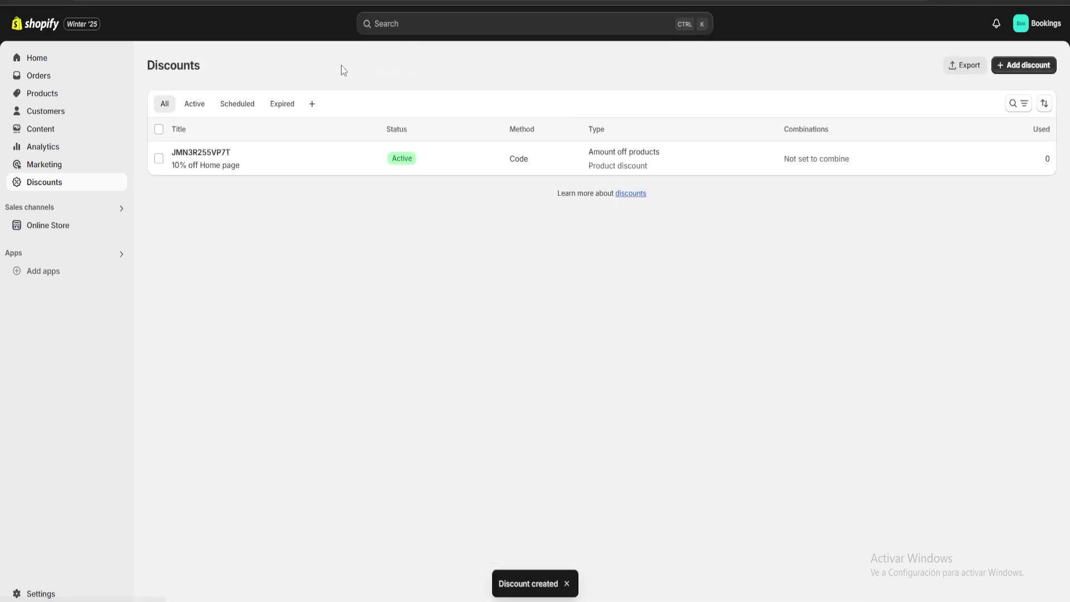